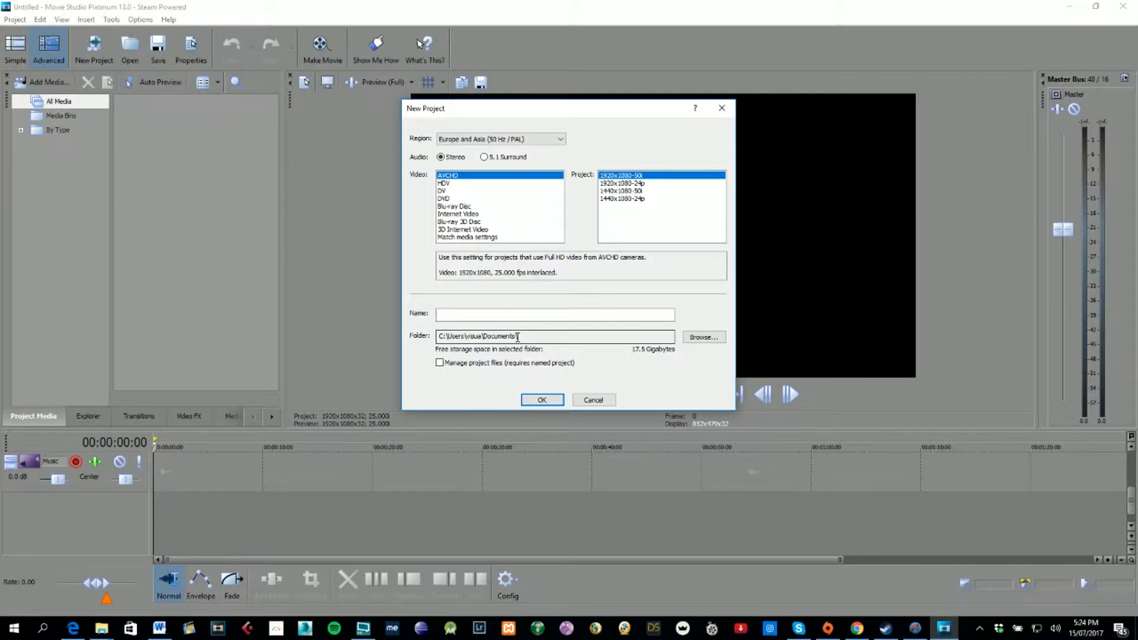
- Create a new AVCHD 1920x1080-50i stereo project named Demo in the Documents folder
left_click(553, 311)
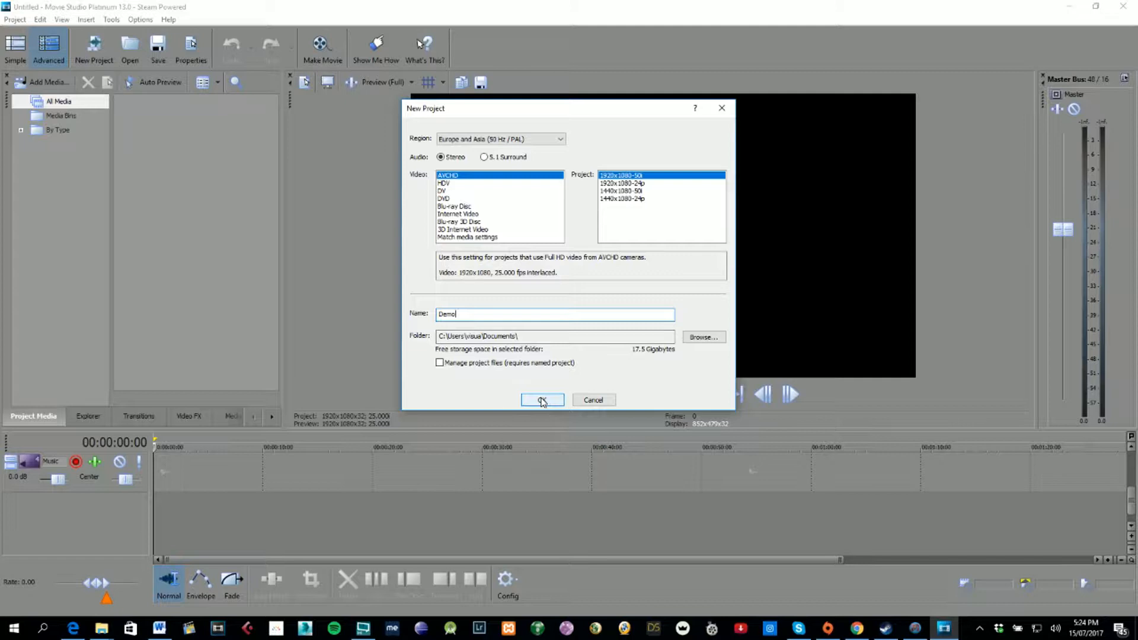
left_click(542, 400)
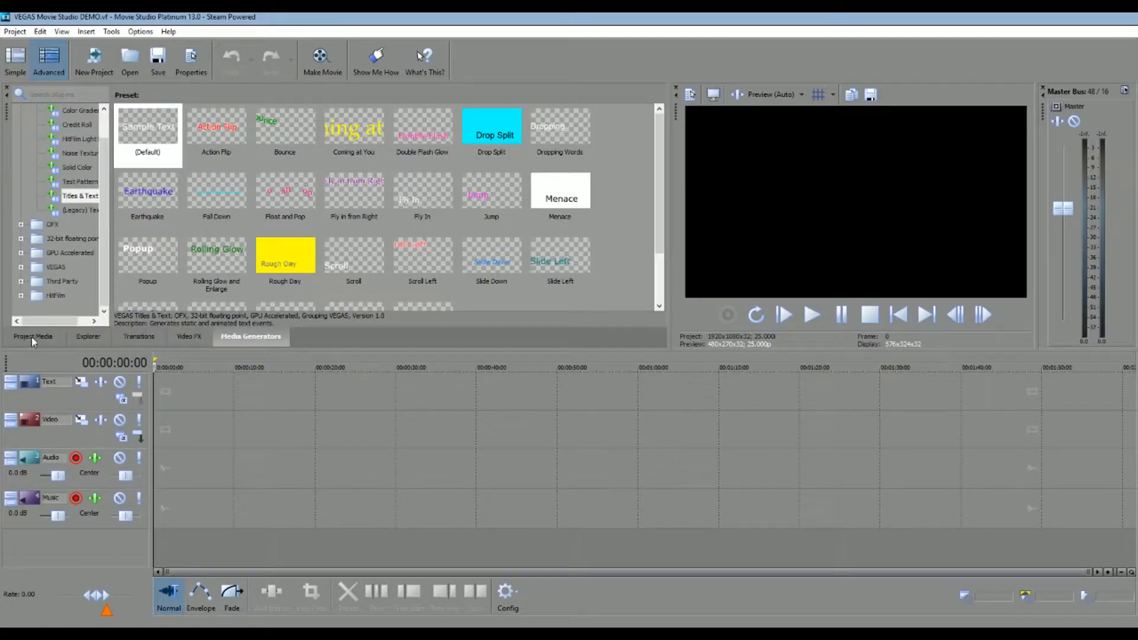
- Create a new media bin named Footage under Media Bins in the project media
left_click(30, 335)
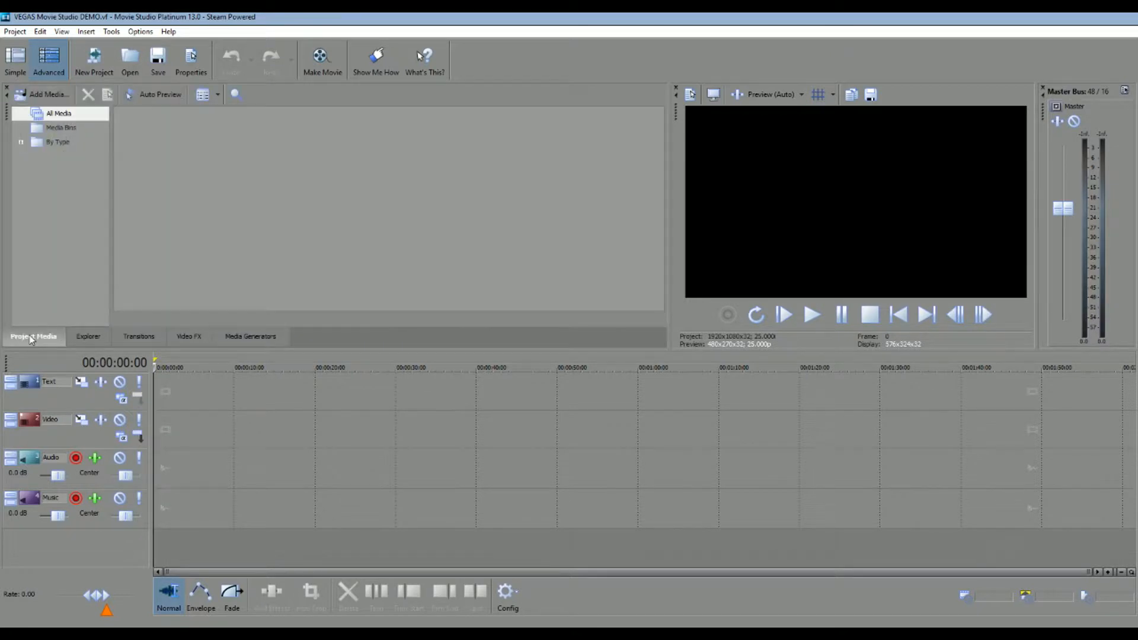
left_click(41, 129)
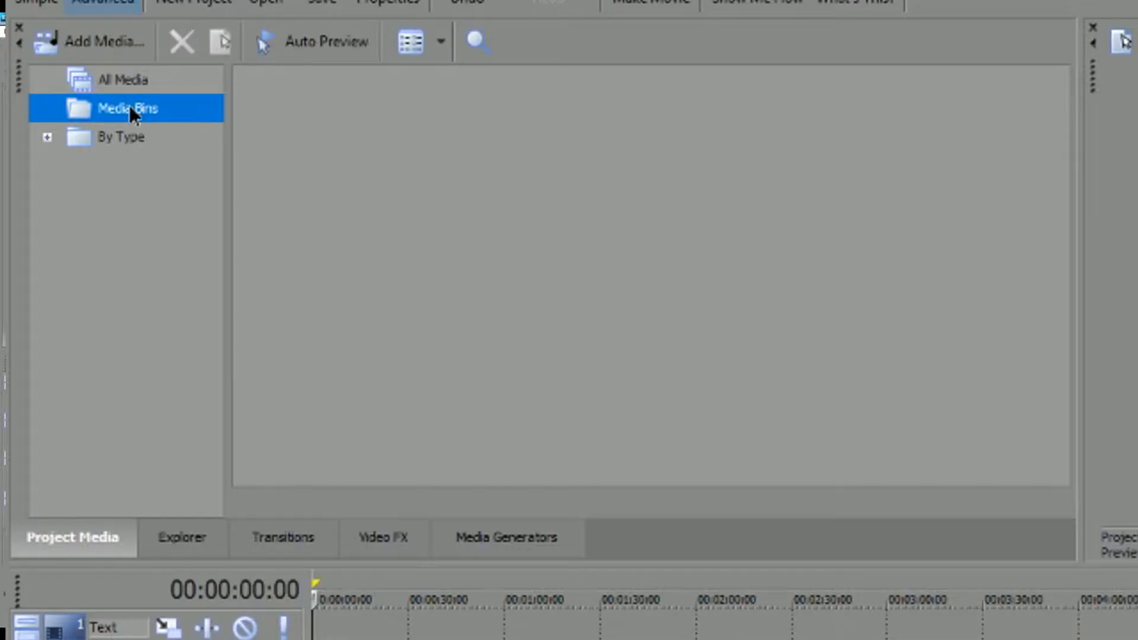
right_click(63, 126)
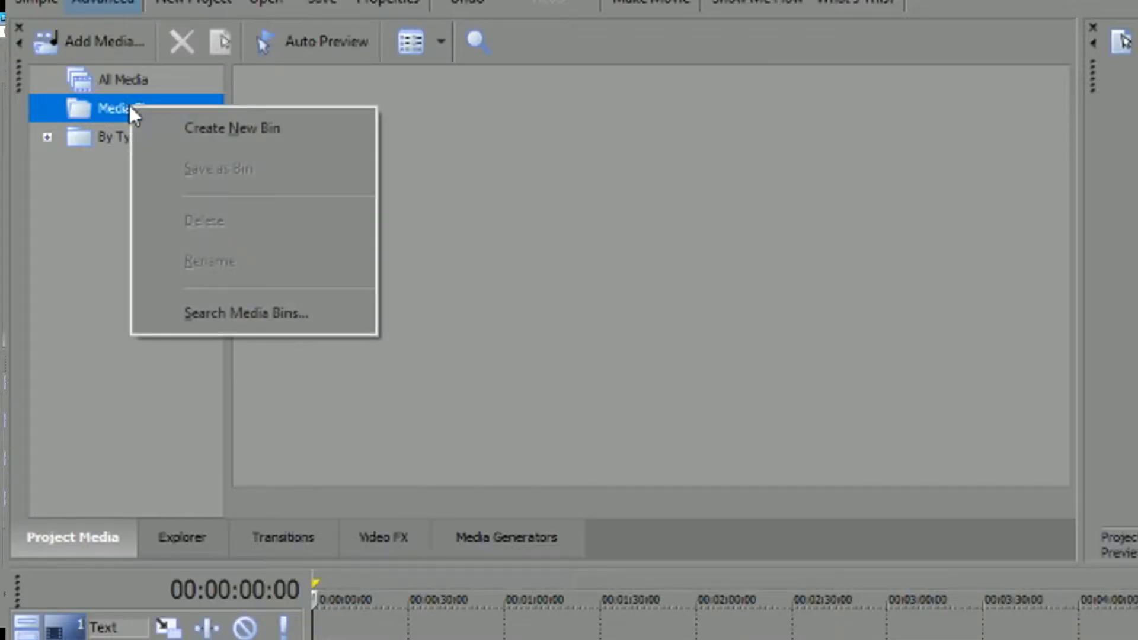
left_click(224, 128)
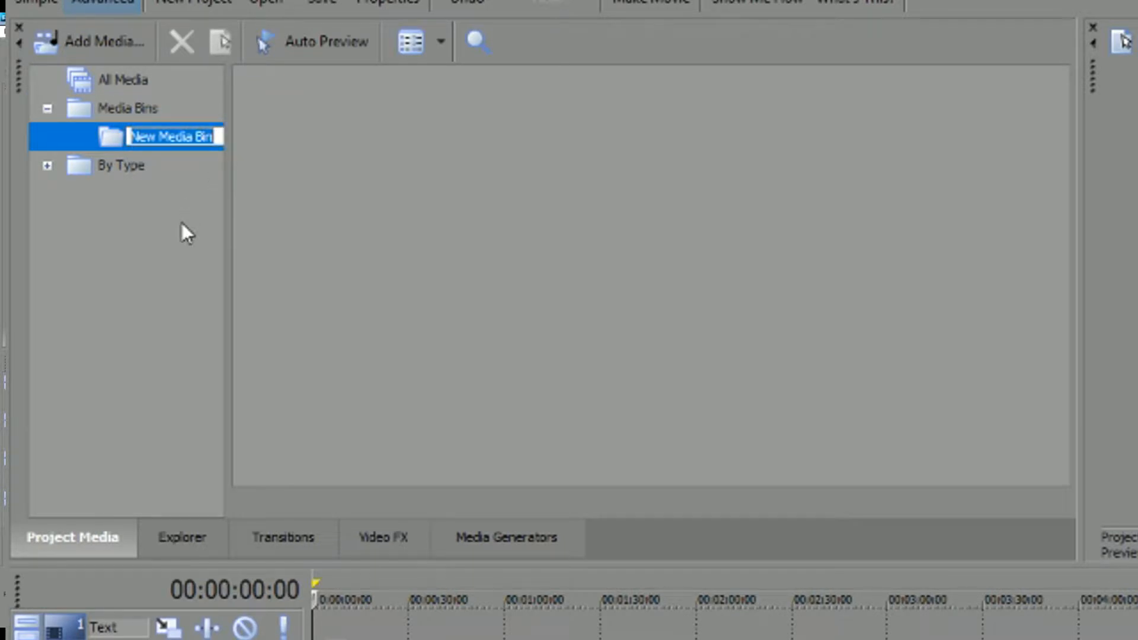
type("Footage")
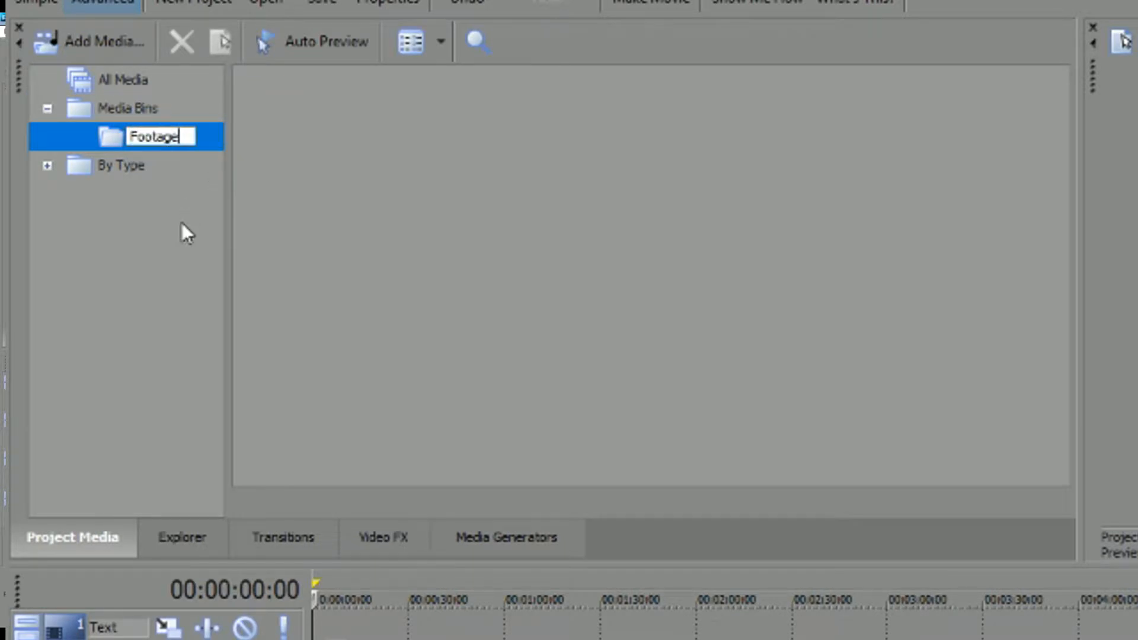
key("Return")
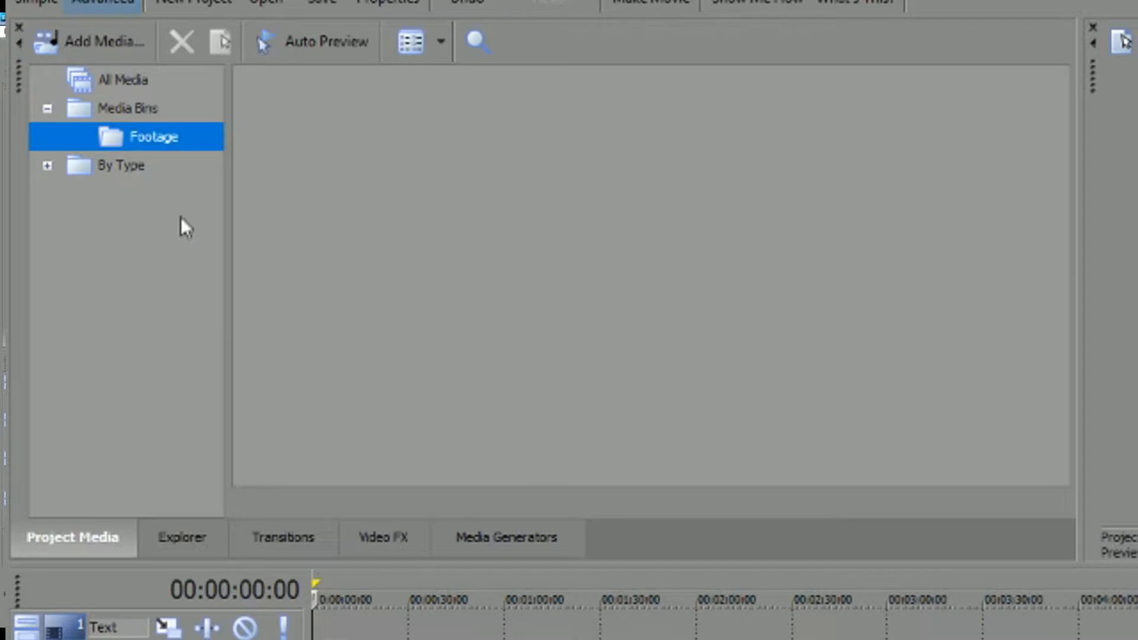
- Create a second media bin named Audio under Media Bins
left_click(139, 105)
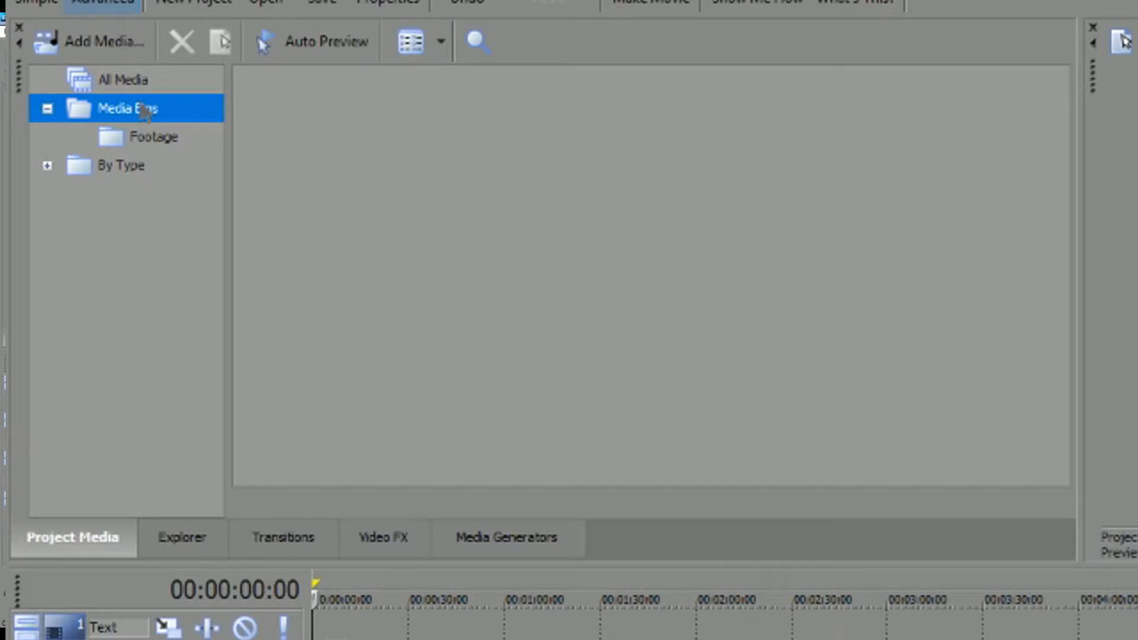
right_click(140, 102)
left_click(216, 121)
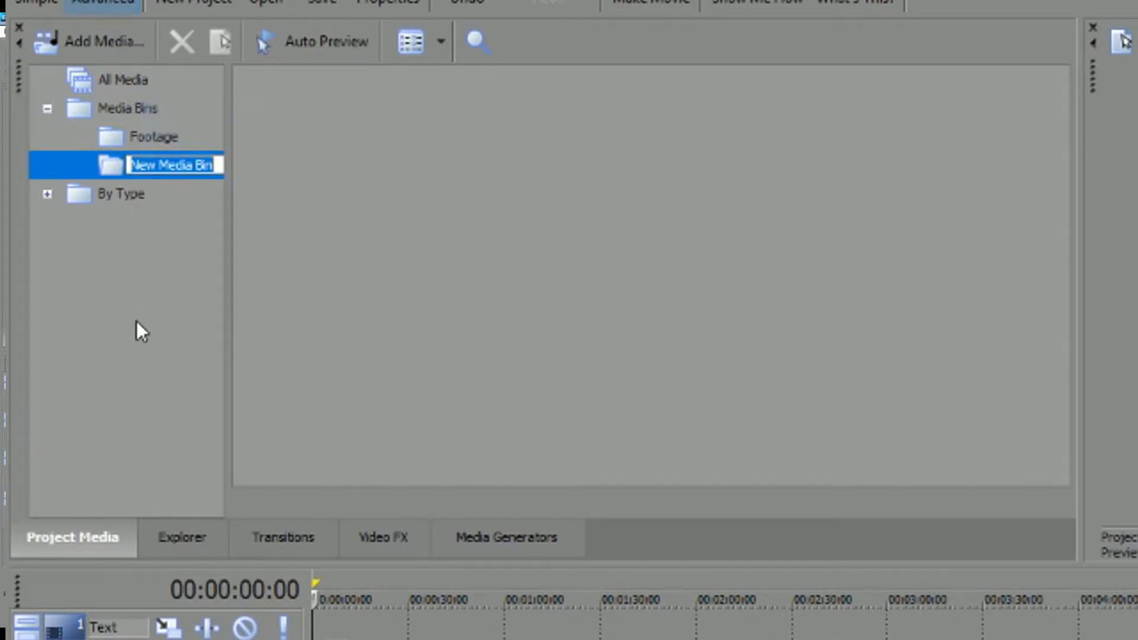
type("Audio")
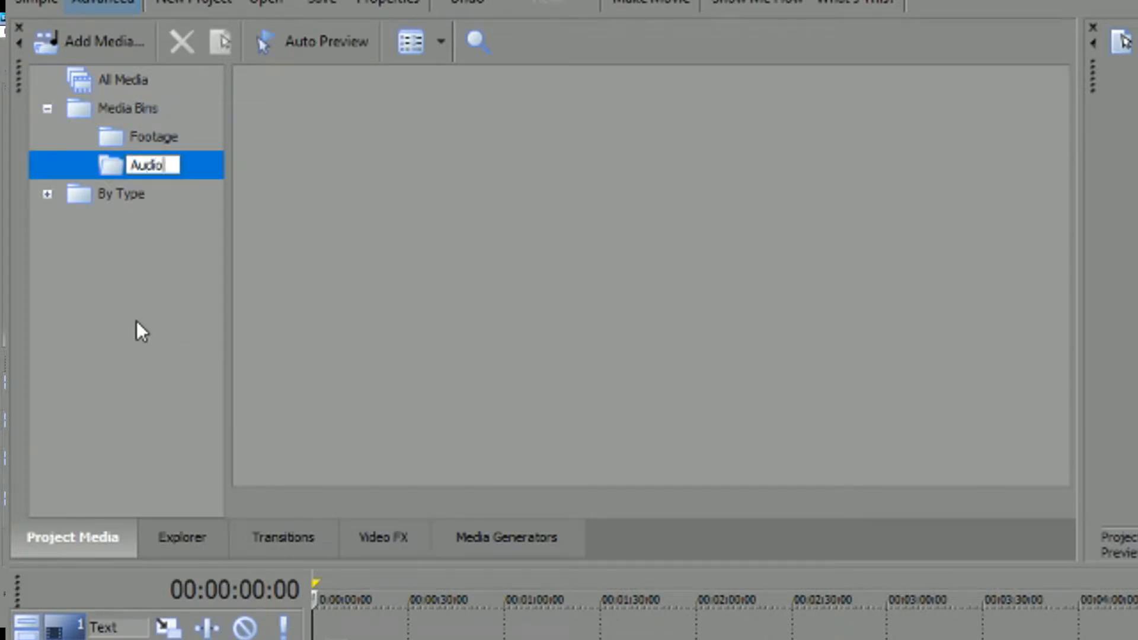
left_click(124, 111)
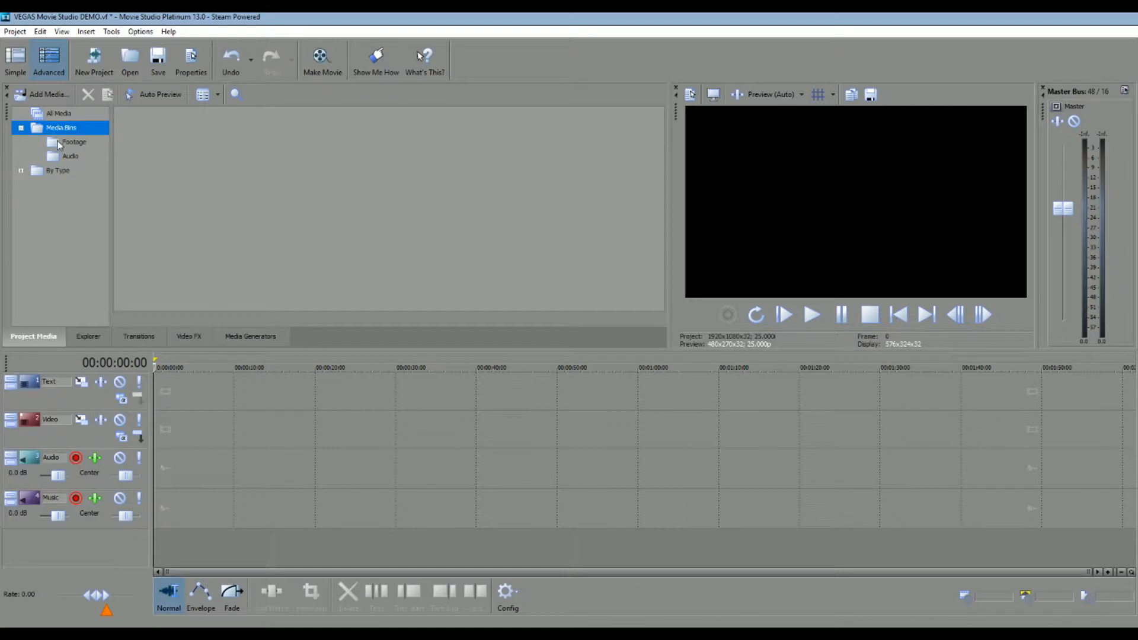
- Import the clips 2017-07-12_16-25-59.mp4 and 2017-07-12_16-44-15.mp4 into the Footage bin
left_click(59, 144)
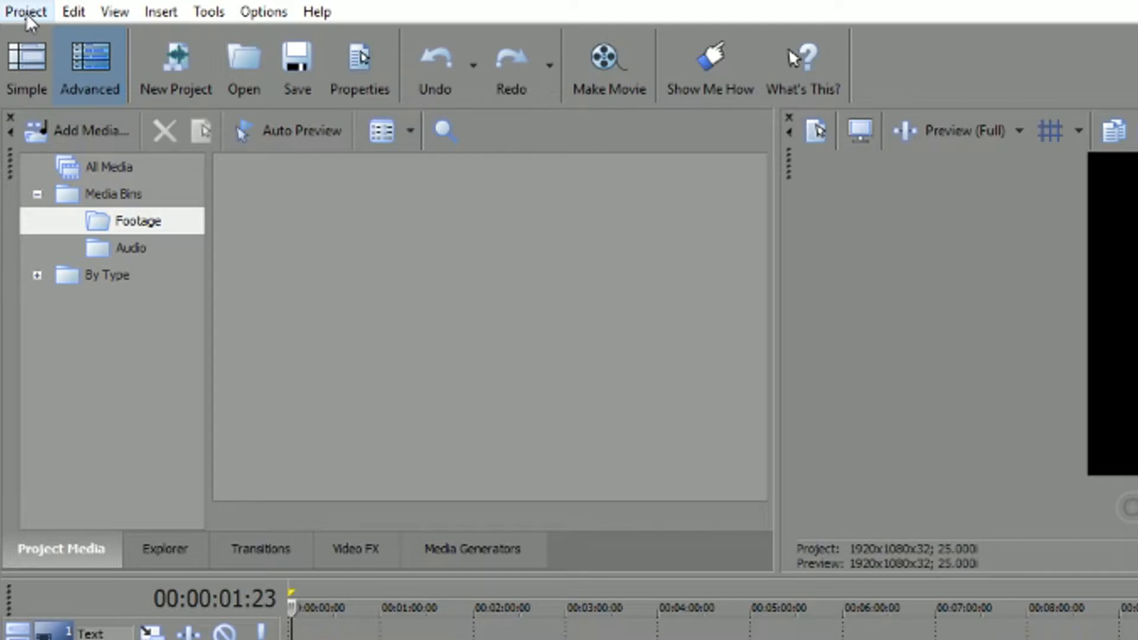
left_click(16, 13)
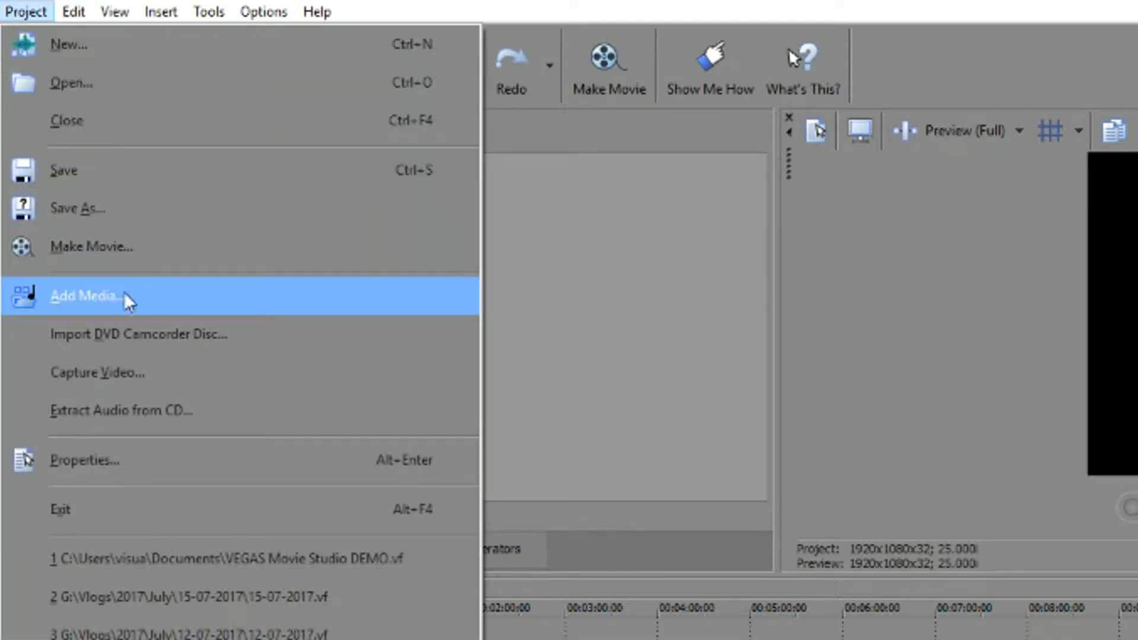
left_click(529, 345)
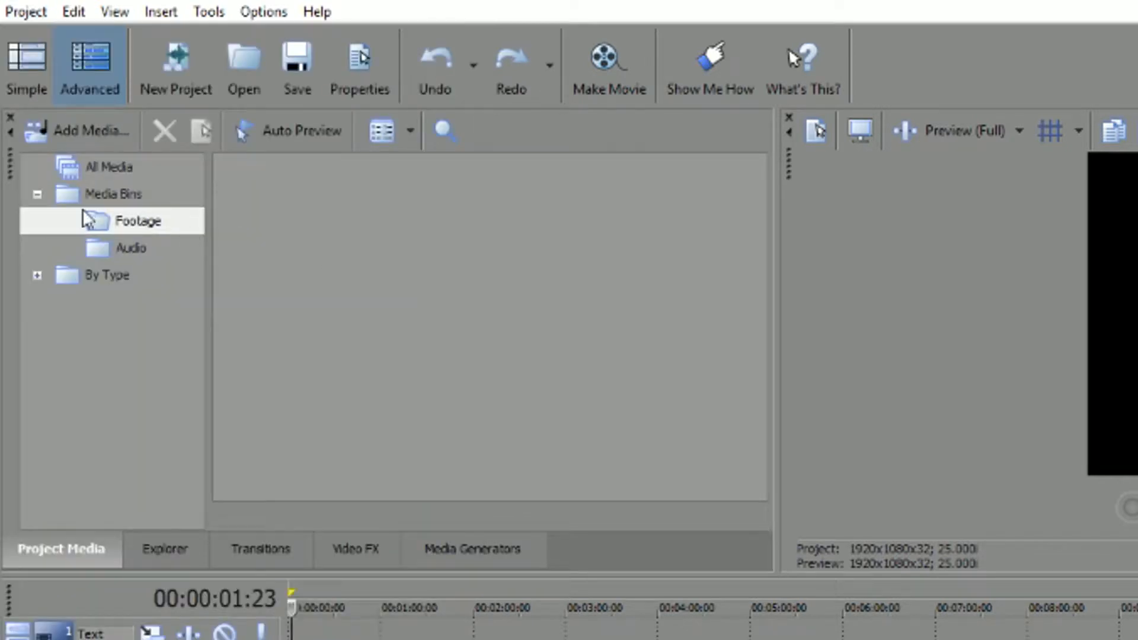
left_click(80, 133)
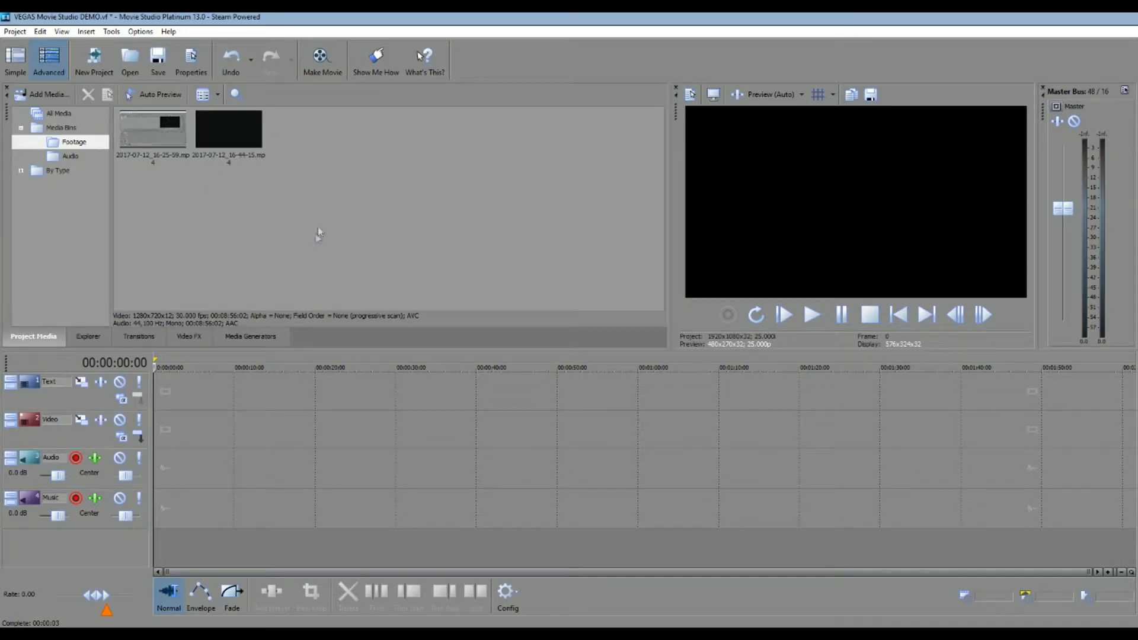
- Place 2017-07-12_16-44-15.mp4 on the Video and Audio tracks and match the project settings to the clip
left_click(237, 132)
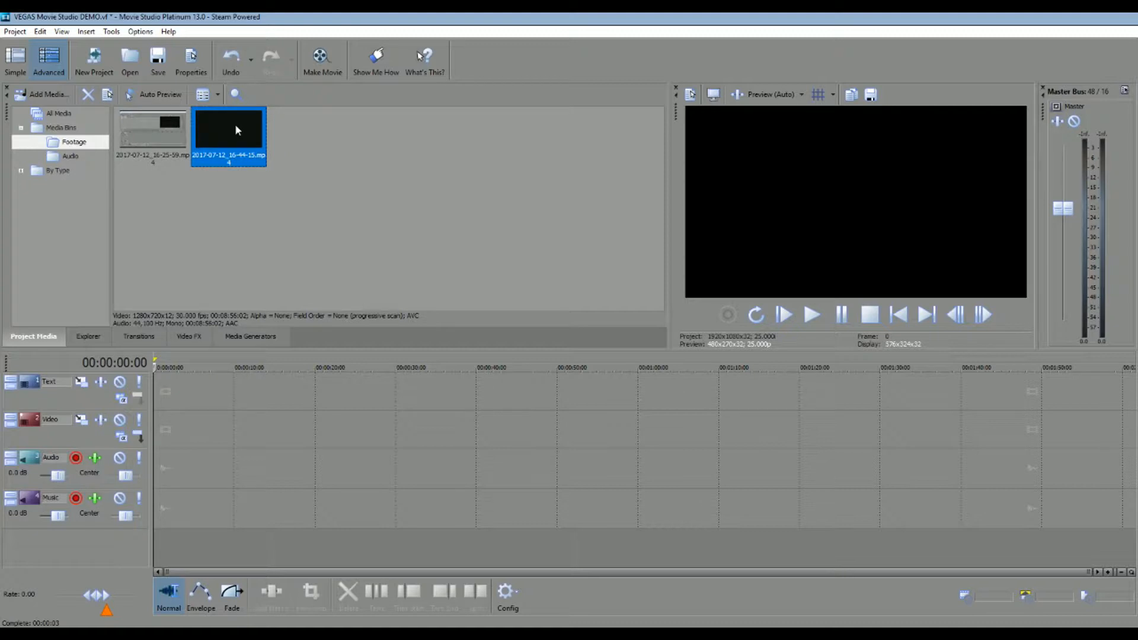
double_click(236, 128)
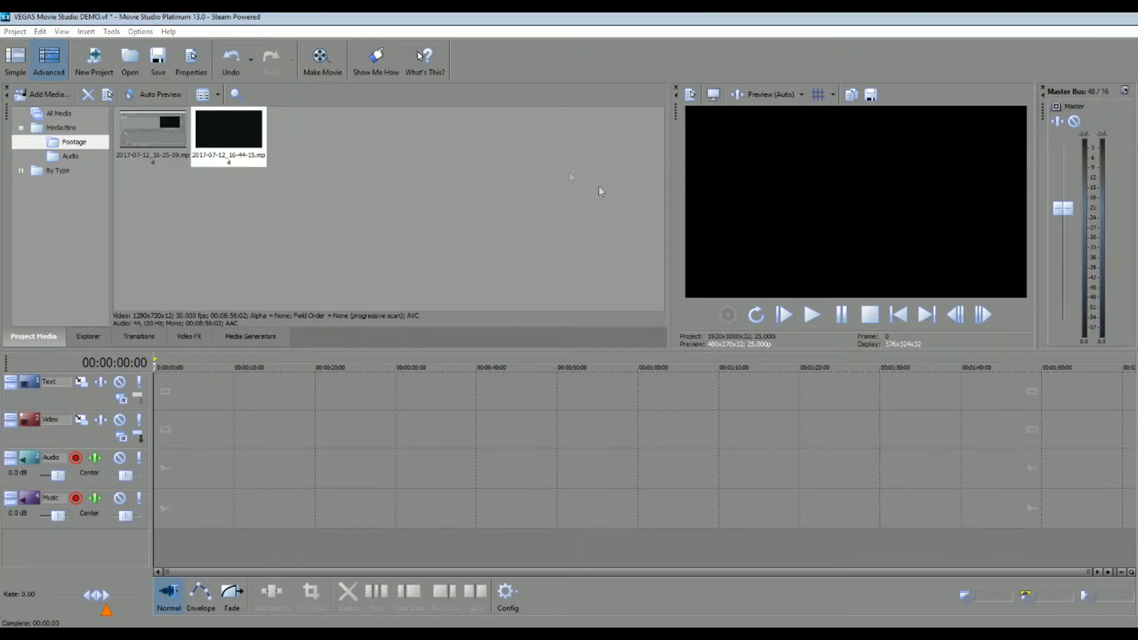
left_click(632, 257)
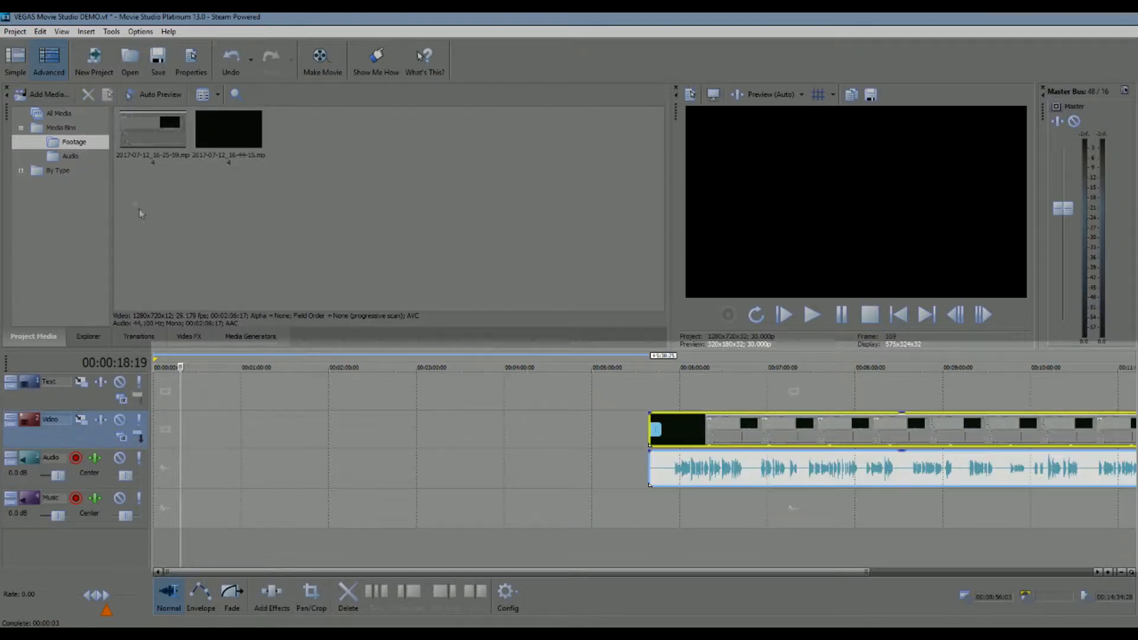
- Place 2017-07-12_16-25-59.mp4 at the start of the timeline and move the longer clip up against its end
left_click(146, 131)
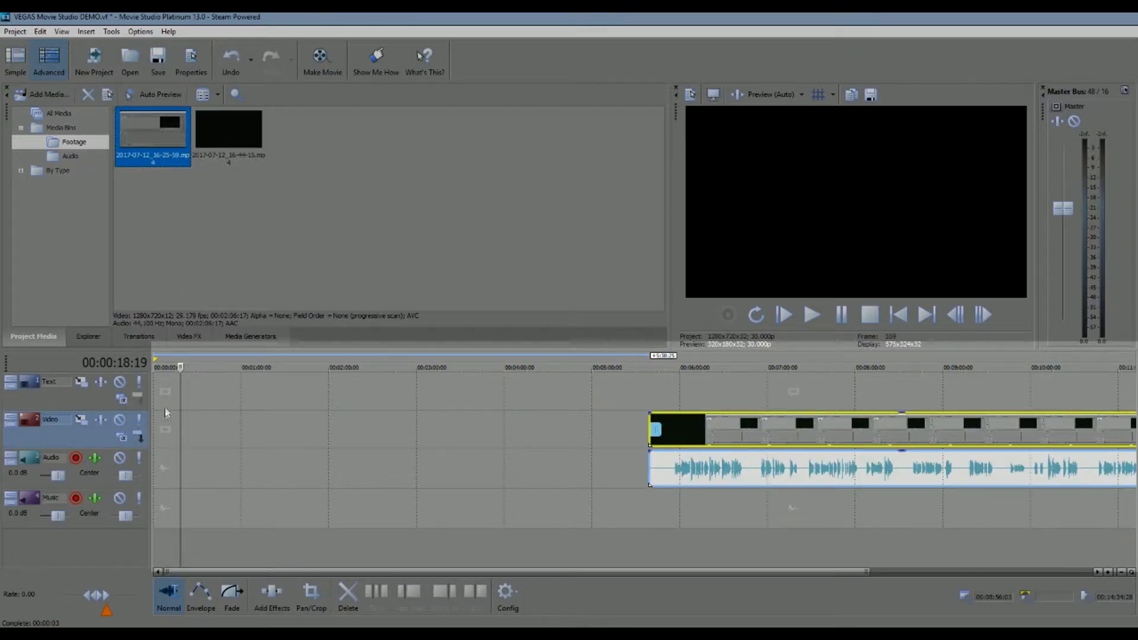
left_click_drag(298, 400, 165, 457)
left_click_drag(762, 434, 455, 431)
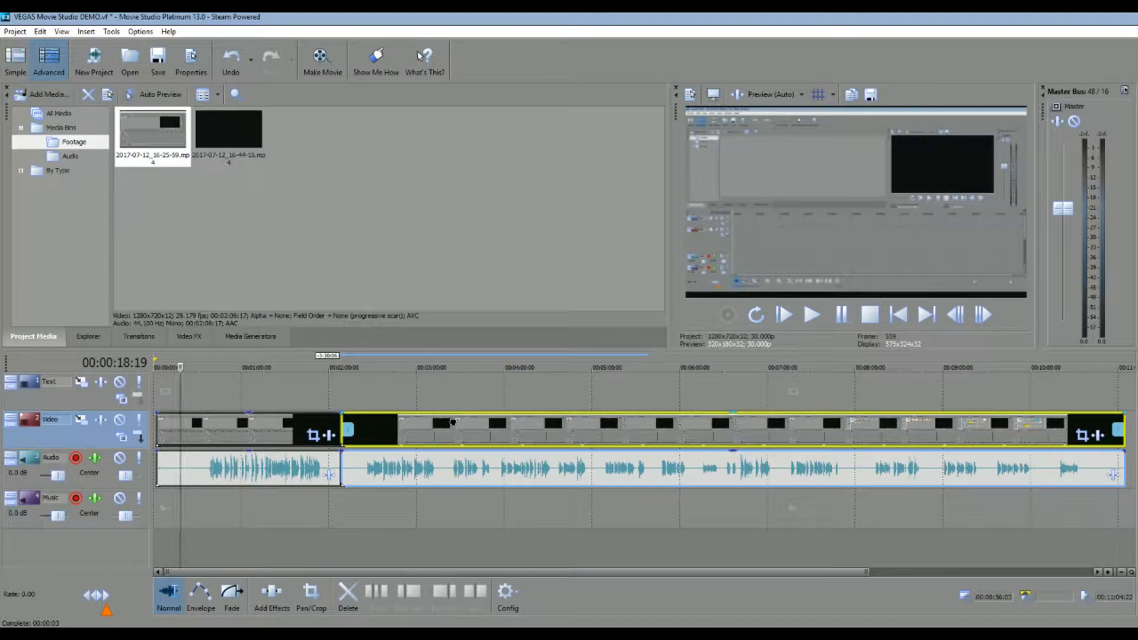
mouse_move(453, 423)
left_mouse_down()
mouse_move(581, 418)
mouse_move(455, 417)
mouse_move(462, 429)
left_mouse_up()
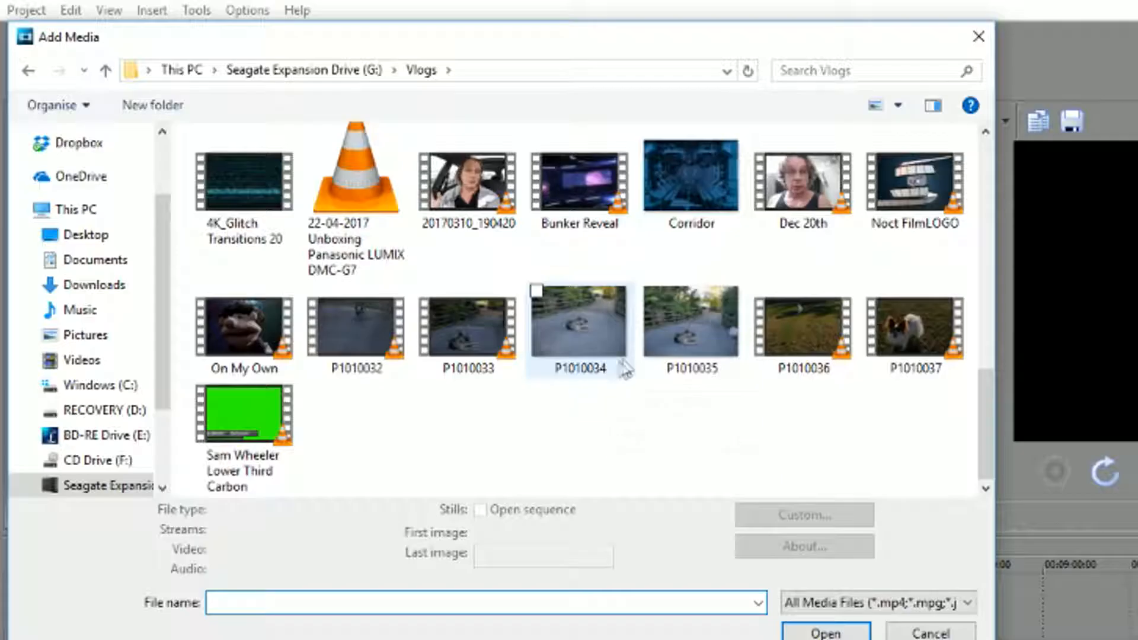
- Import the Bunker Reveal, Noct FilmLOGO and Lower Third Carbon videos from the Vlogs folder into the Footage bin
left_click(602, 169)
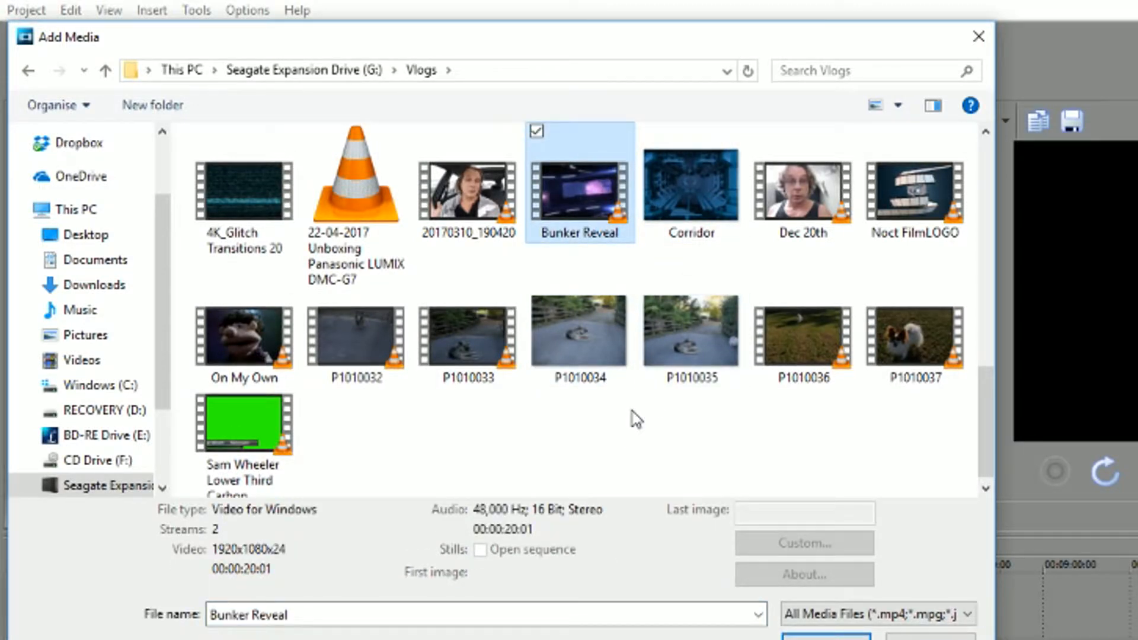
scroll(636, 418, "up", 5)
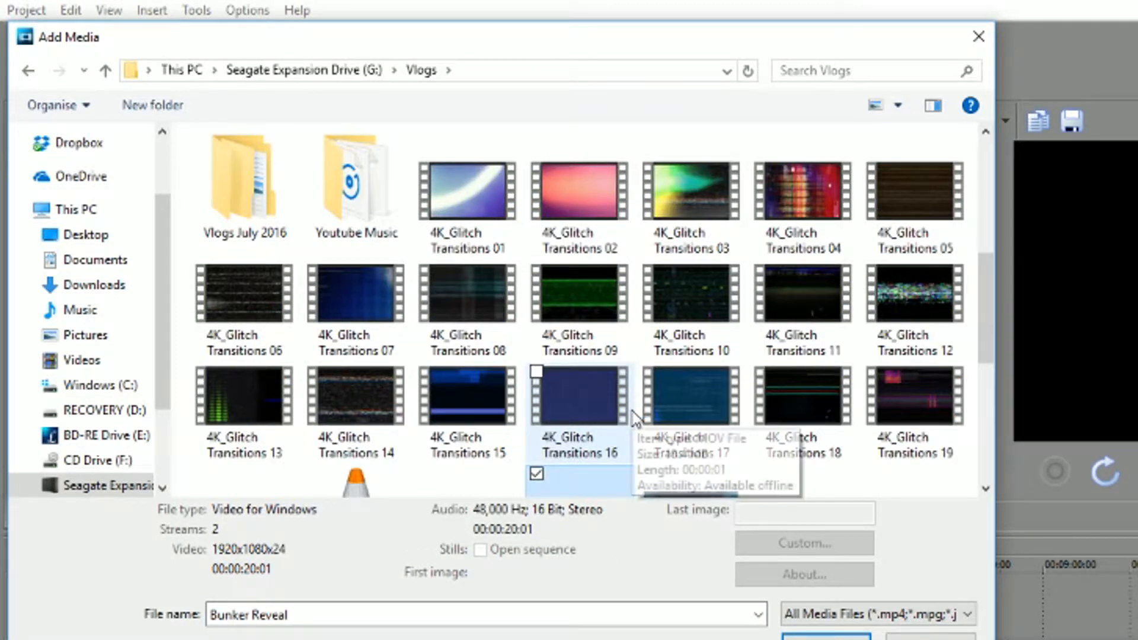
scroll(636, 419, "down", 4)
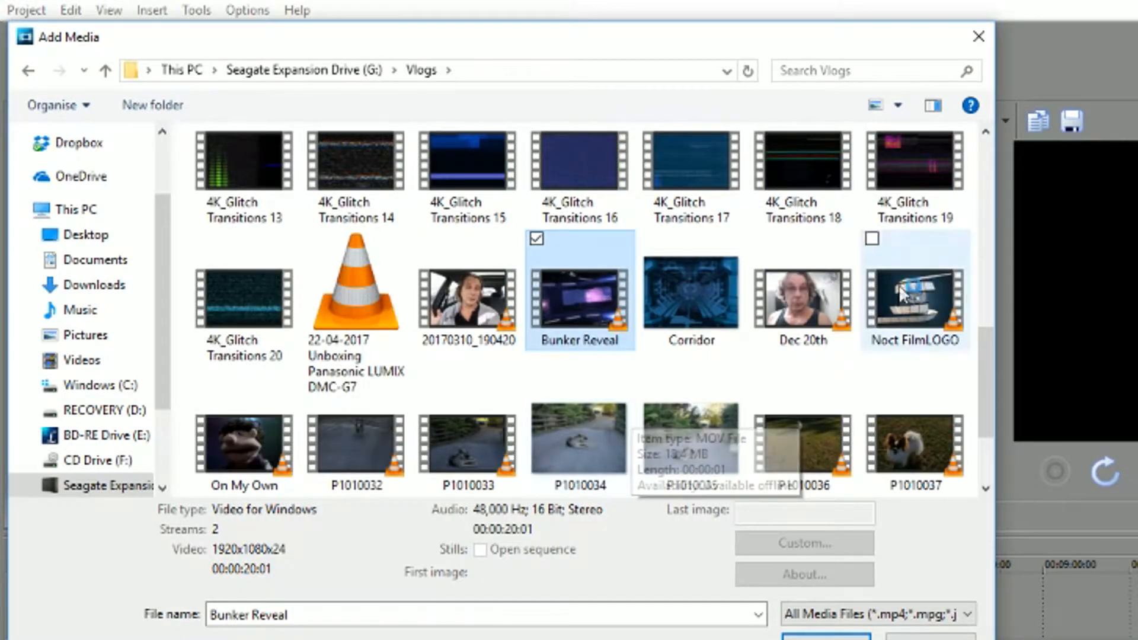
left_click(913, 302, "ctrl")
scroll(778, 332, "down", 2)
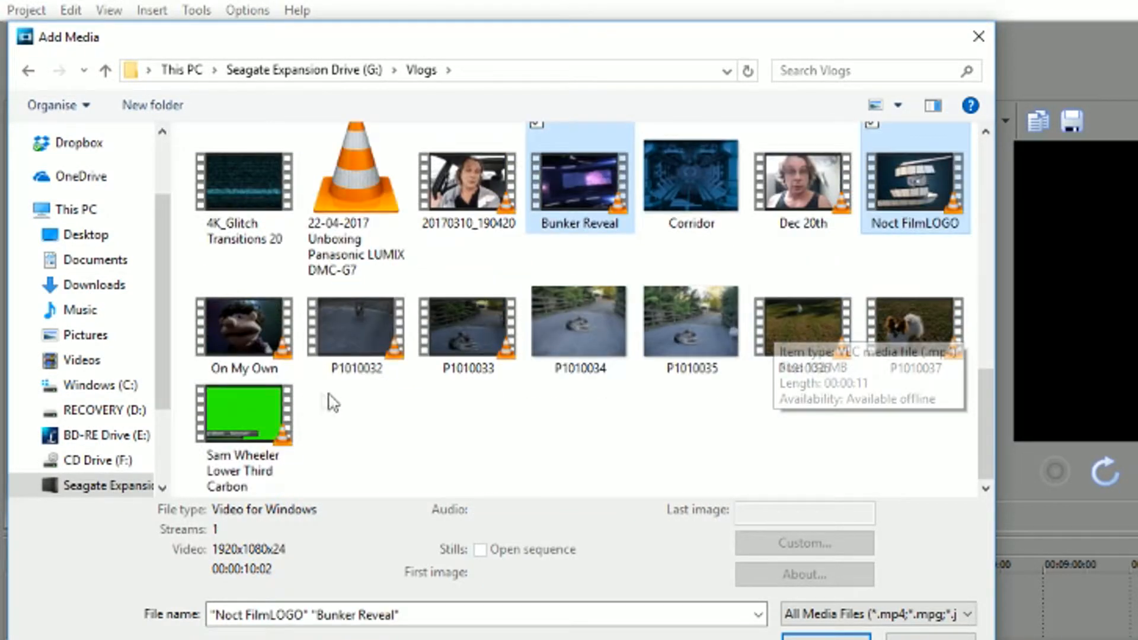
left_click(214, 455, "ctrl")
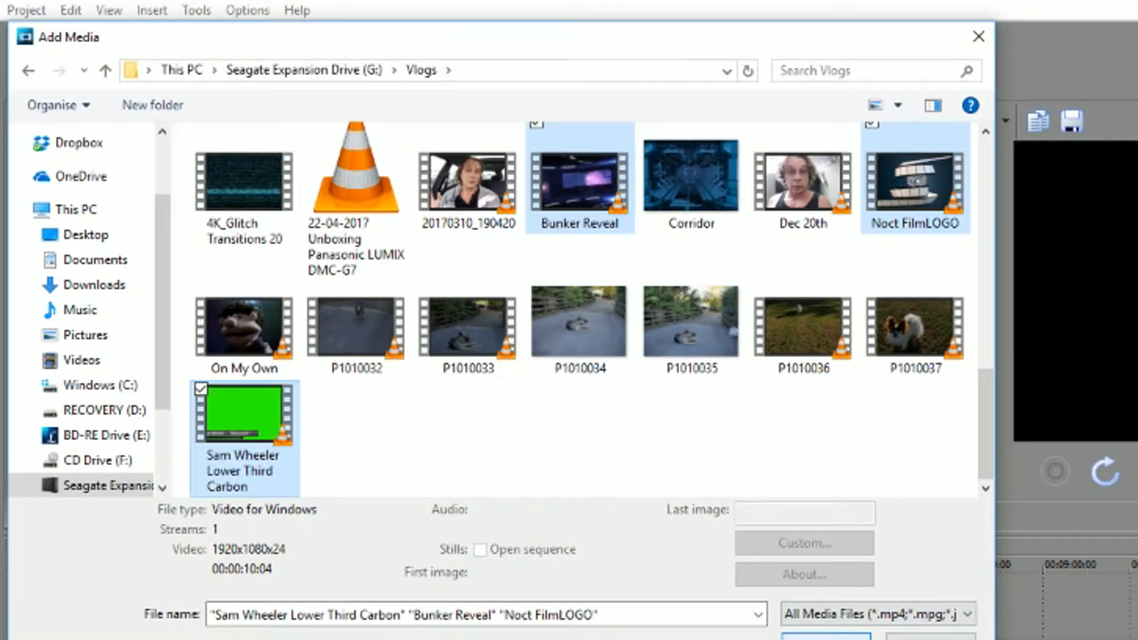
left_click(825, 636)
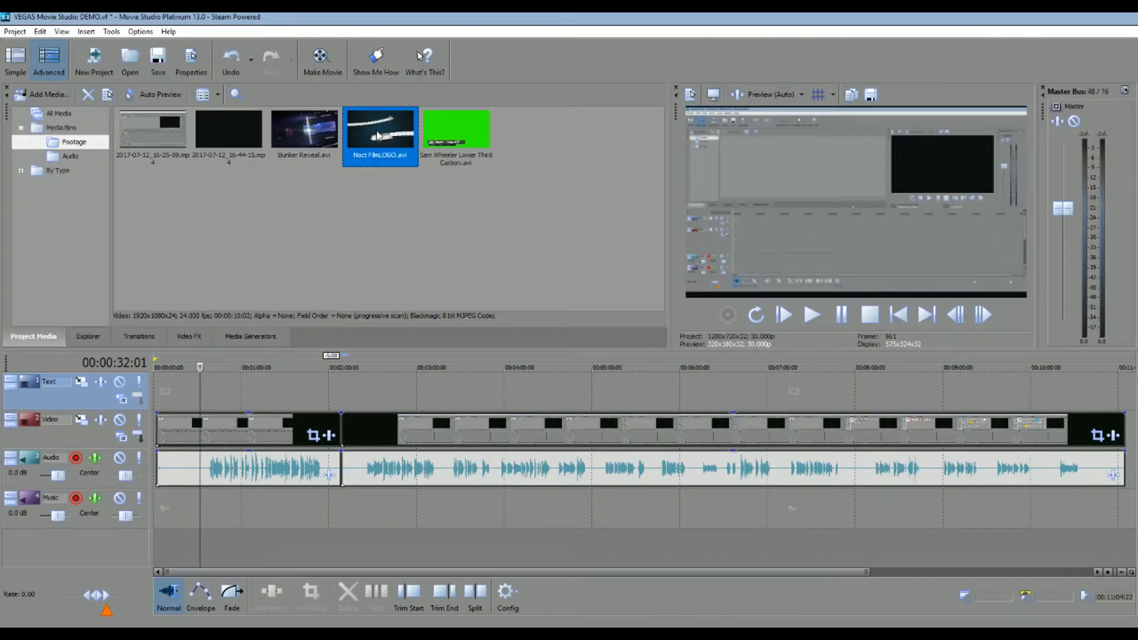
- Insert a new video track directly above the Video track and name it Titles
mouse_move(375, 131)
left_mouse_down()
mouse_move(262, 363)
mouse_move(184, 400)
mouse_move(158, 398)
mouse_move(368, 137)
left_mouse_up()
left_click(117, 442)
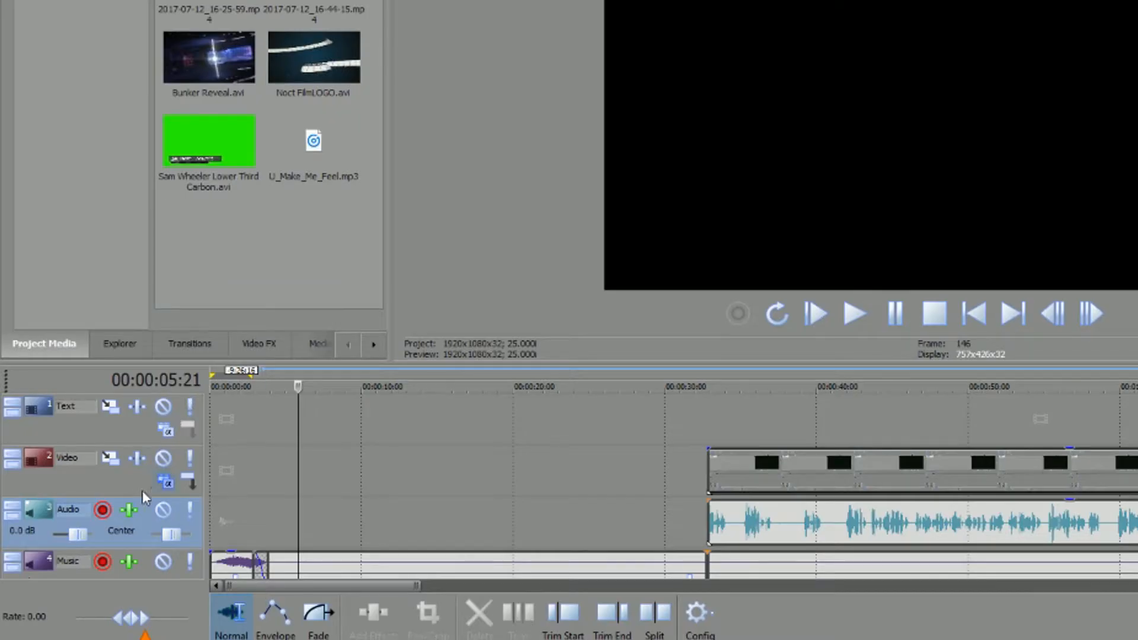
left_click(136, 487)
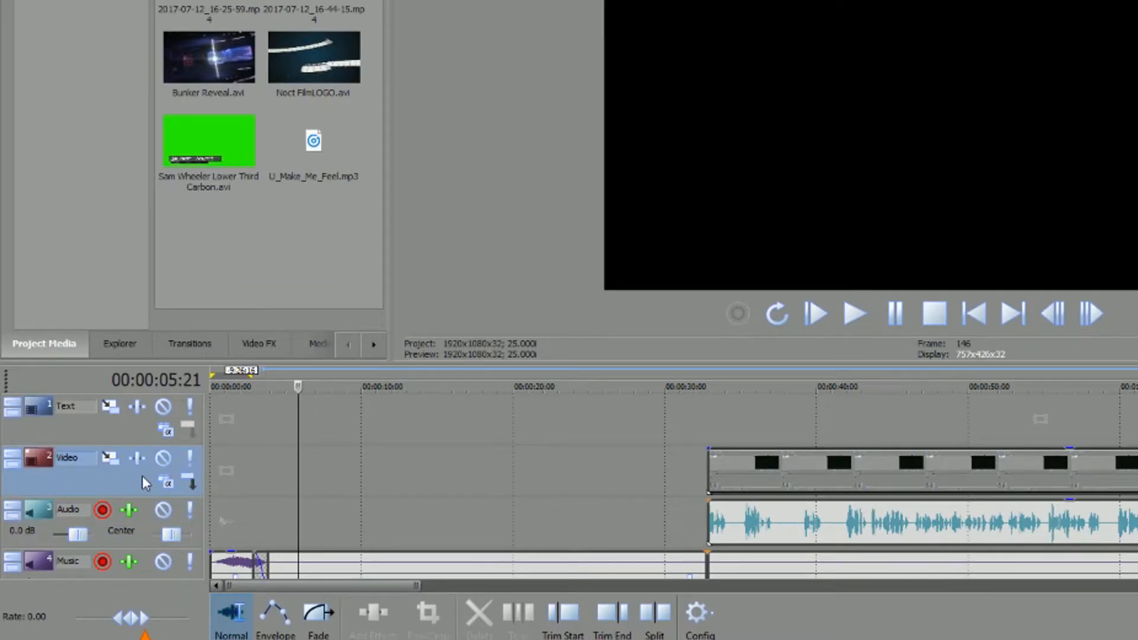
right_click(142, 475)
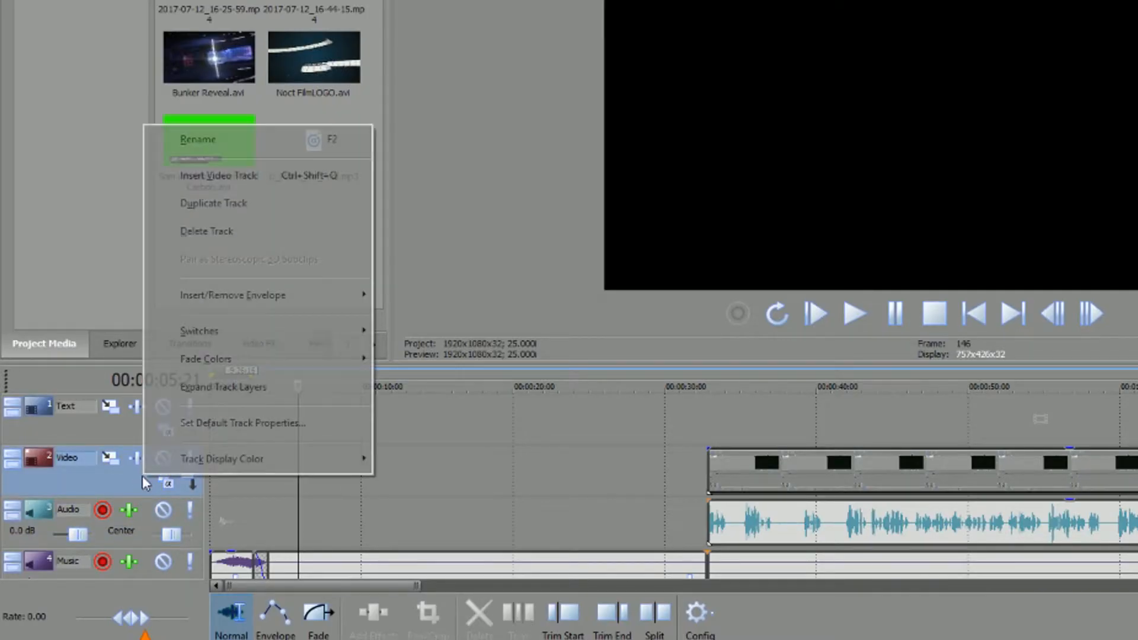
left_click(243, 178)
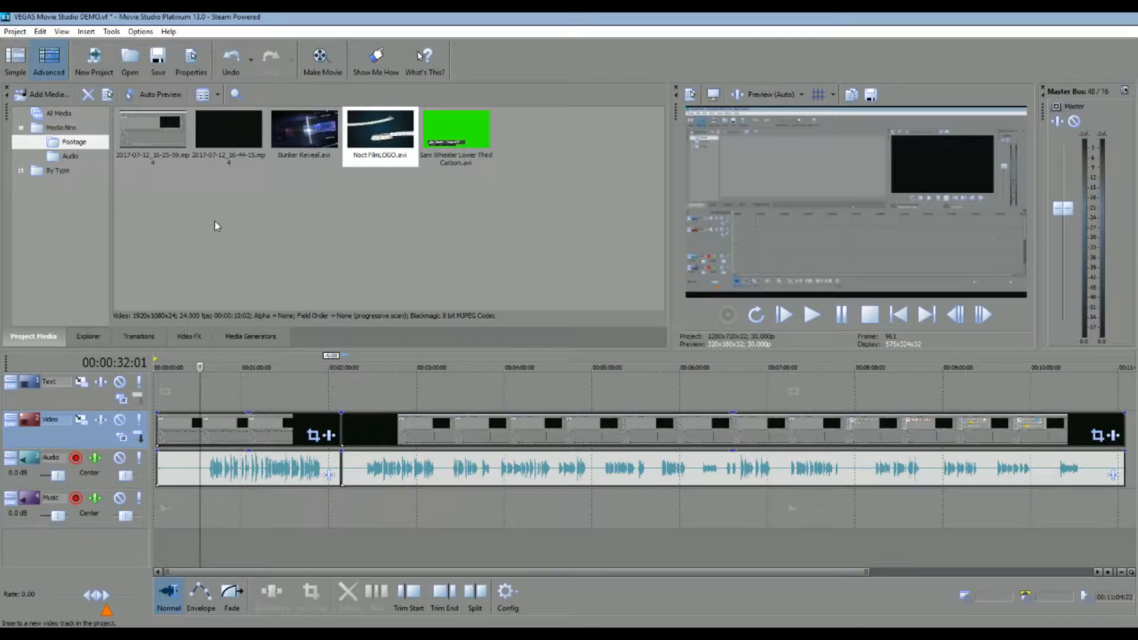
left_click(193, 218)
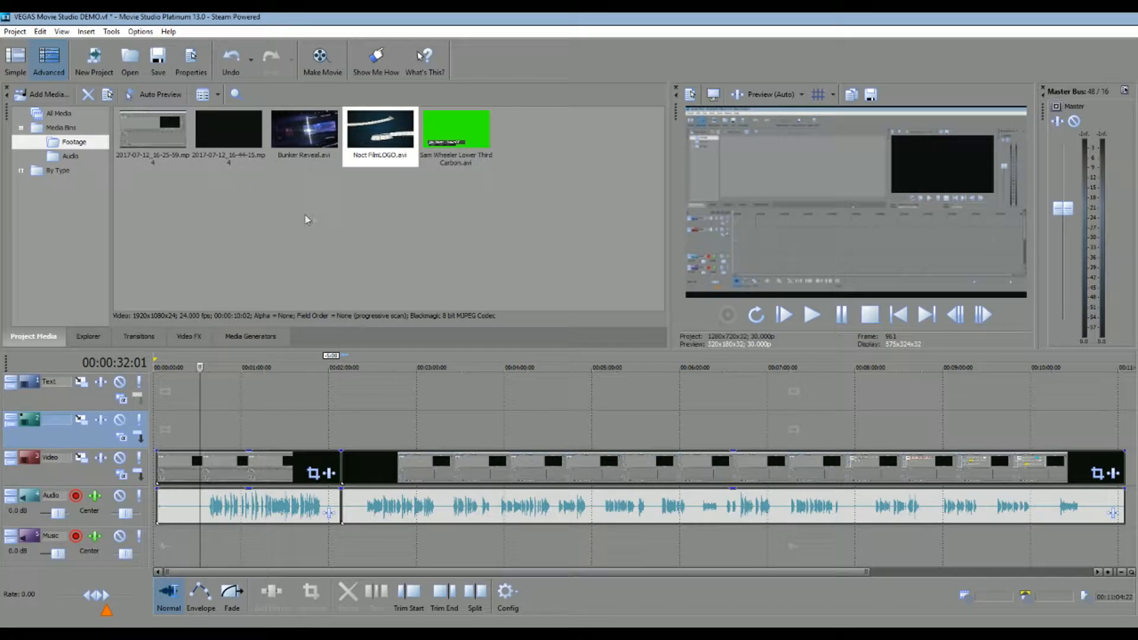
double_click(61, 422)
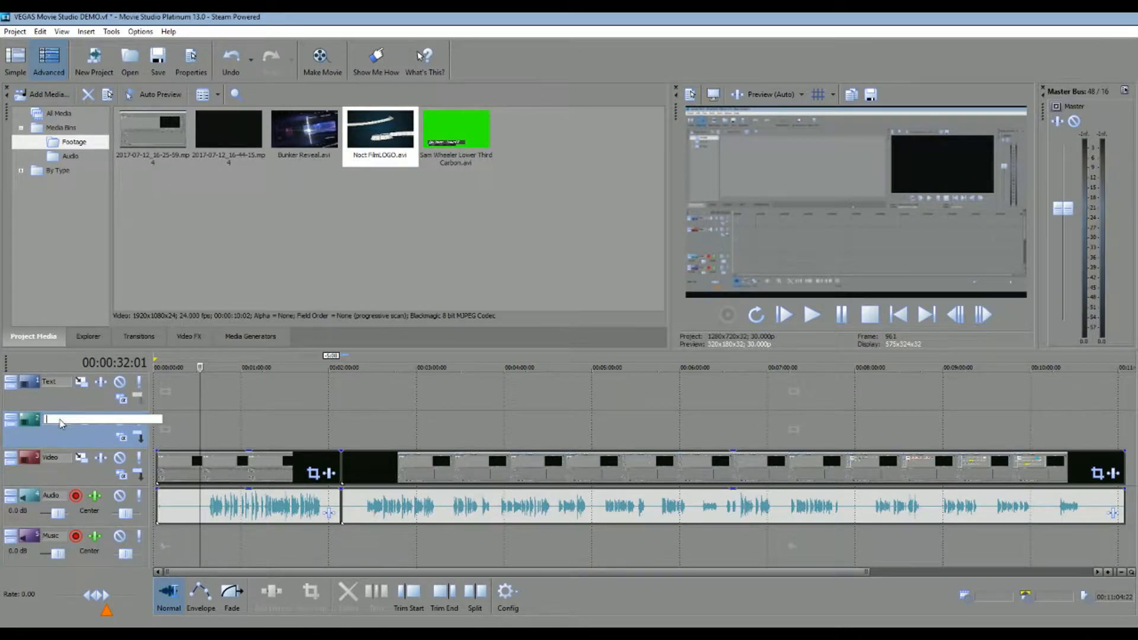
type("Titles")
key("Return")
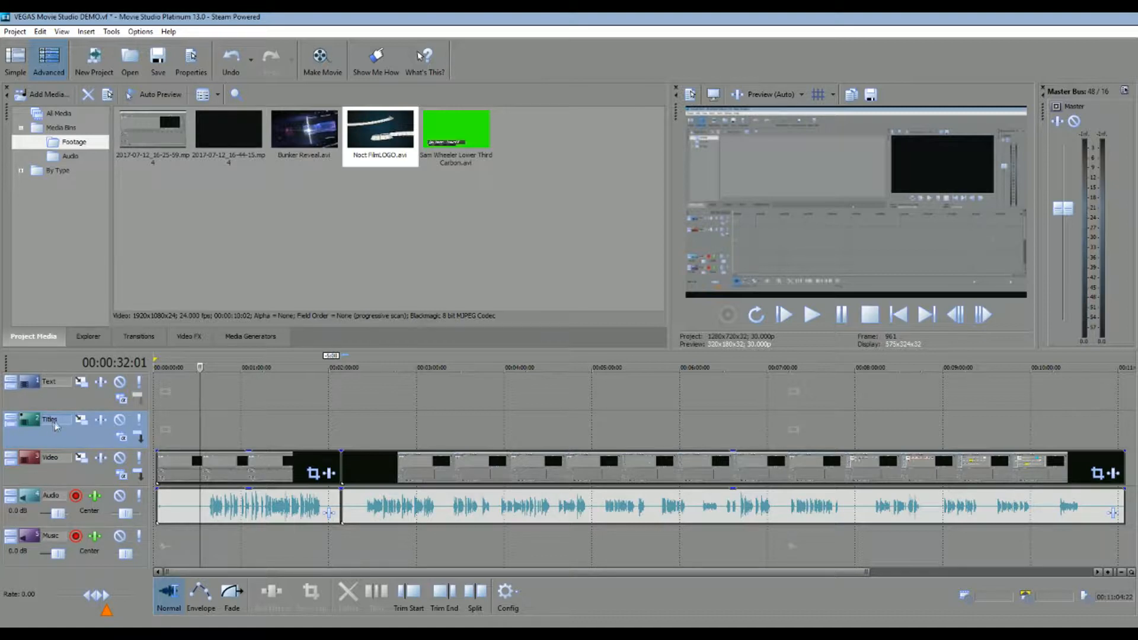
double_click(61, 421)
left_click(65, 423)
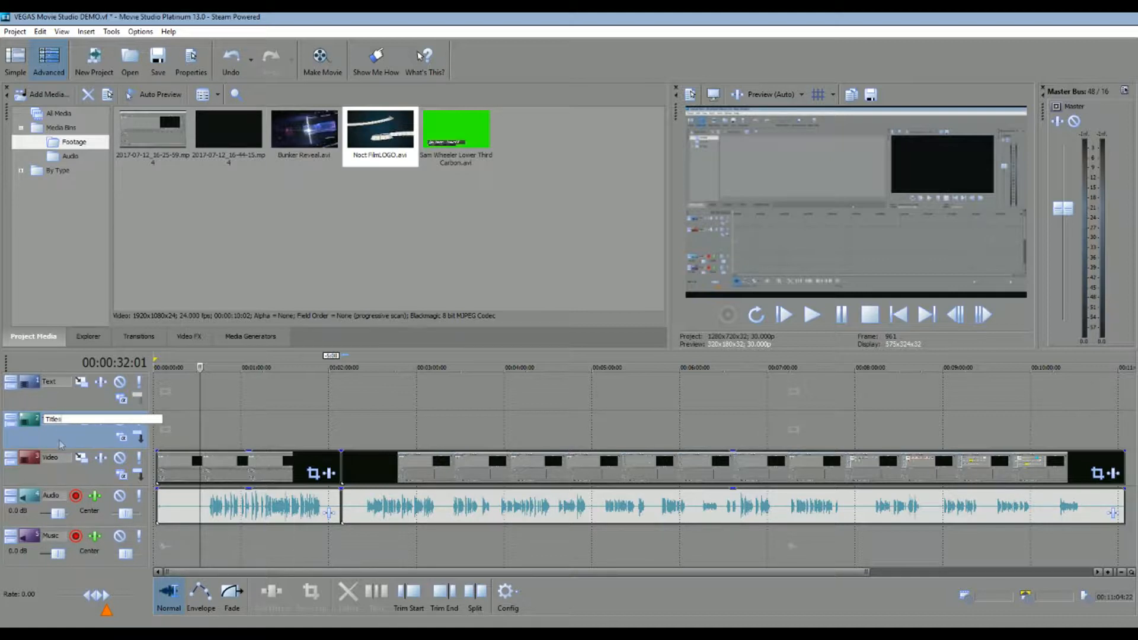
key("Return")
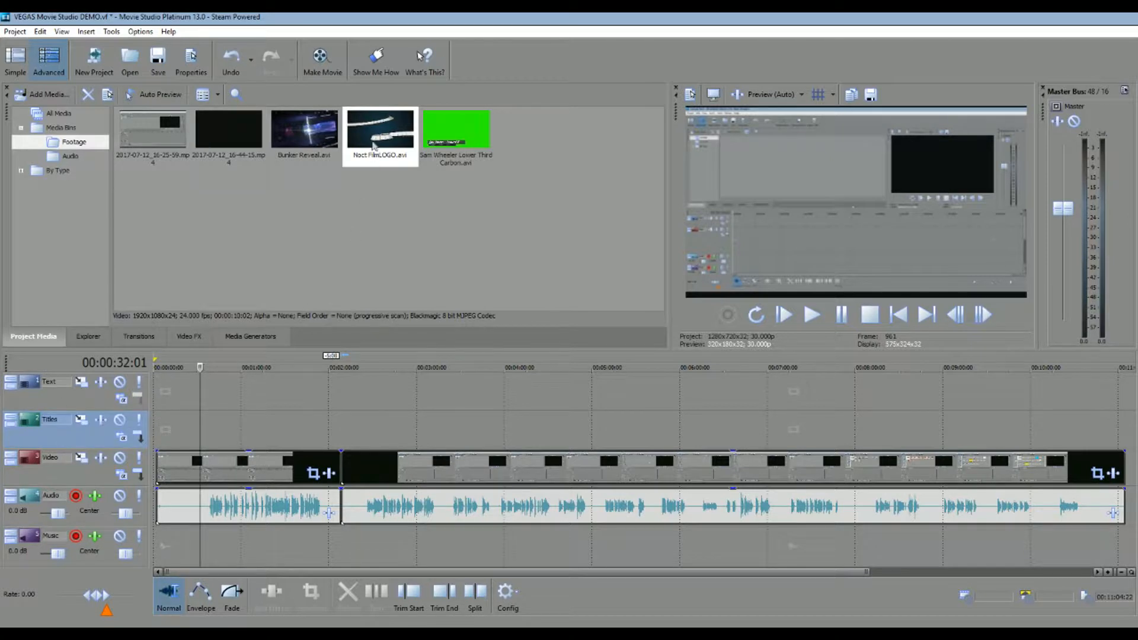
- Place Noct FilmLOGO.avi at the start of the Titles track and play it from the beginning in a wider preview area
left_click_drag(375, 138, 159, 431)
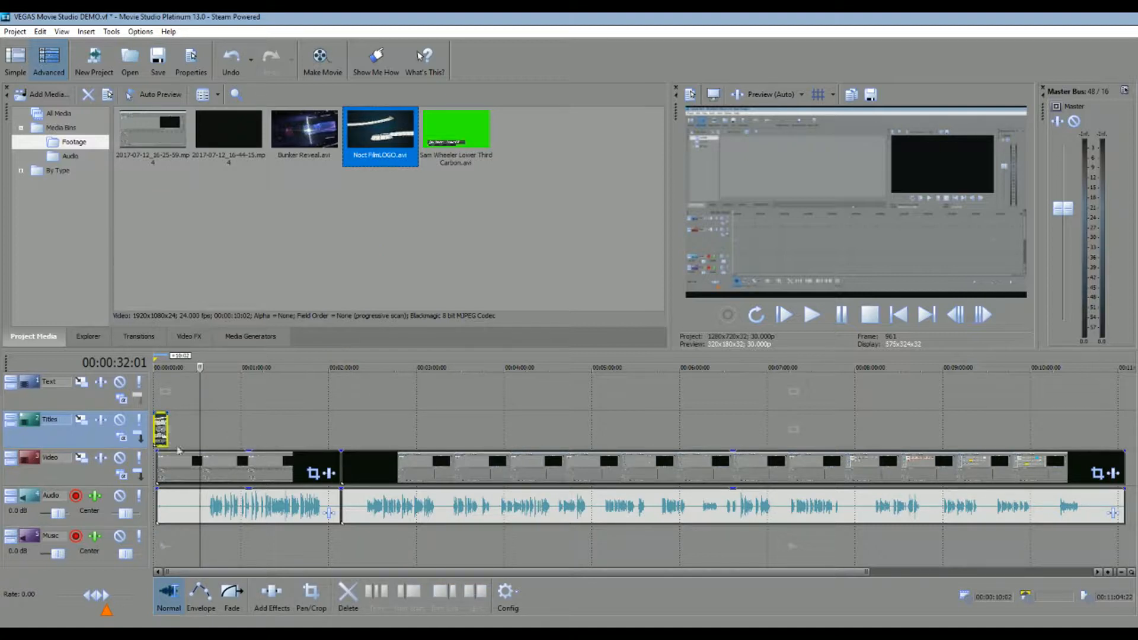
key("w")
left_click_drag(669, 256, 531, 256)
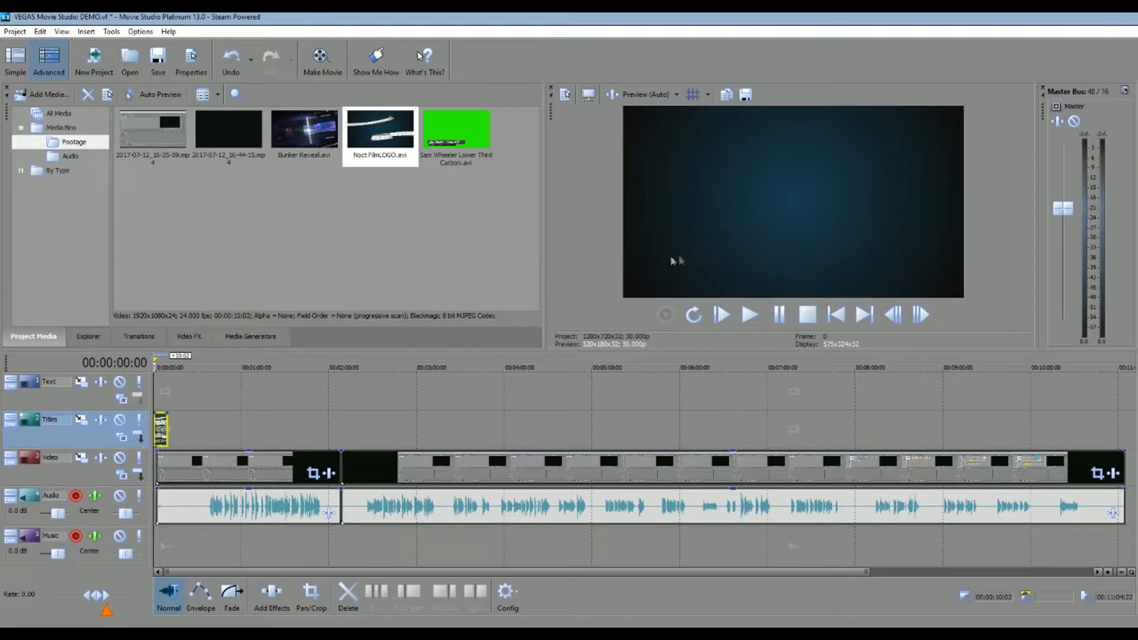
left_click(749, 317)
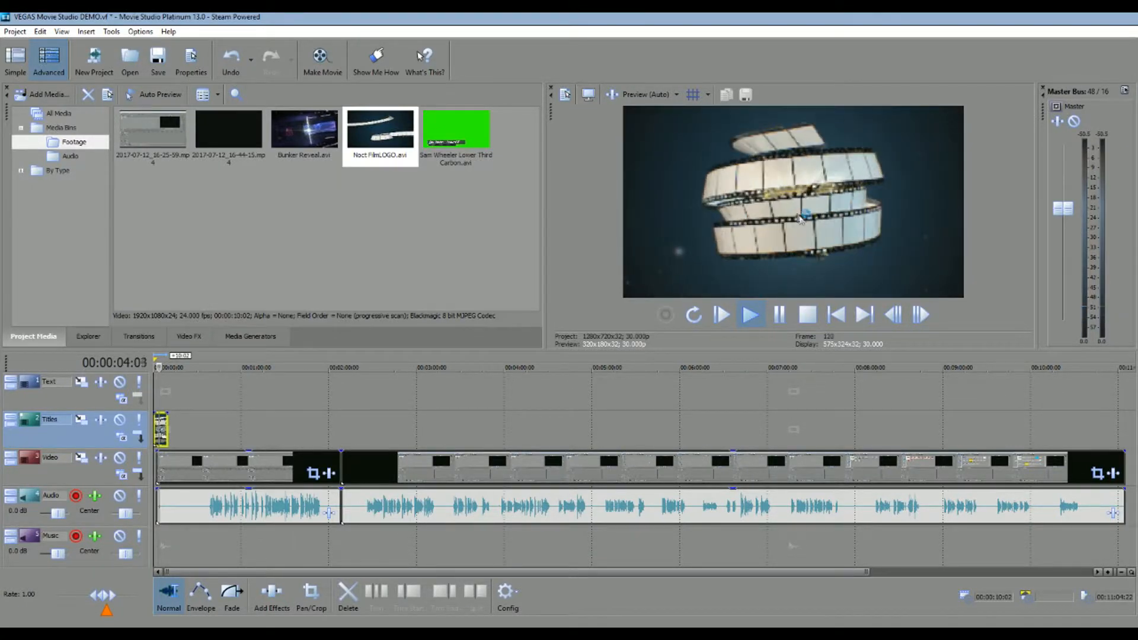
left_click(778, 317)
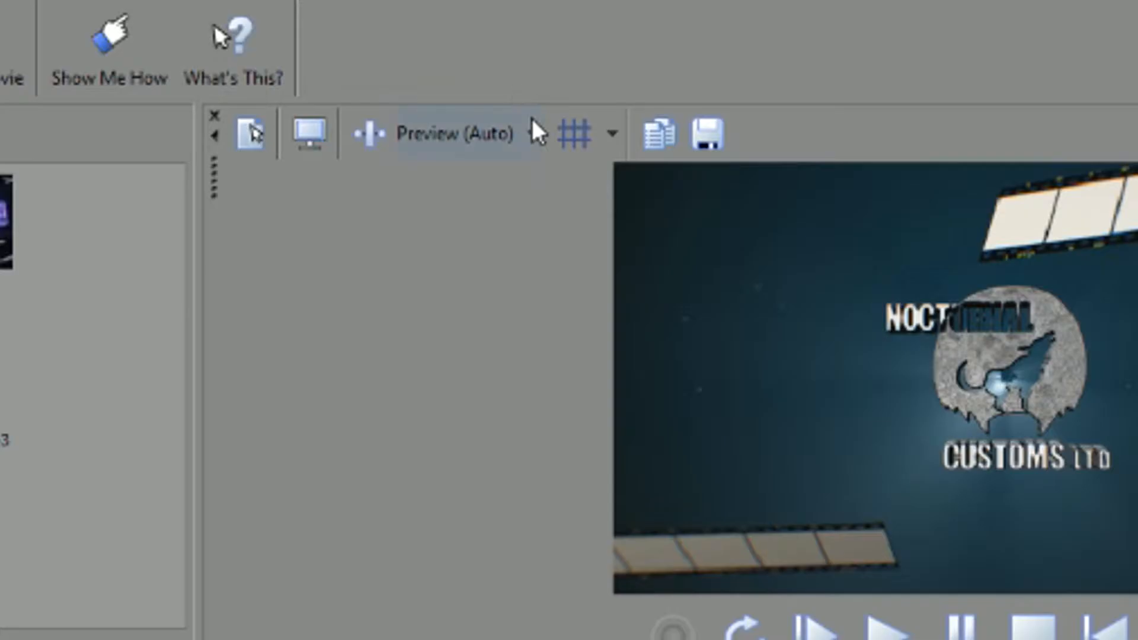
- Set the video preview quality to Preview at Full resolution and resize the preview area within the layout
left_click(676, 94)
mouse_move(546, 241)
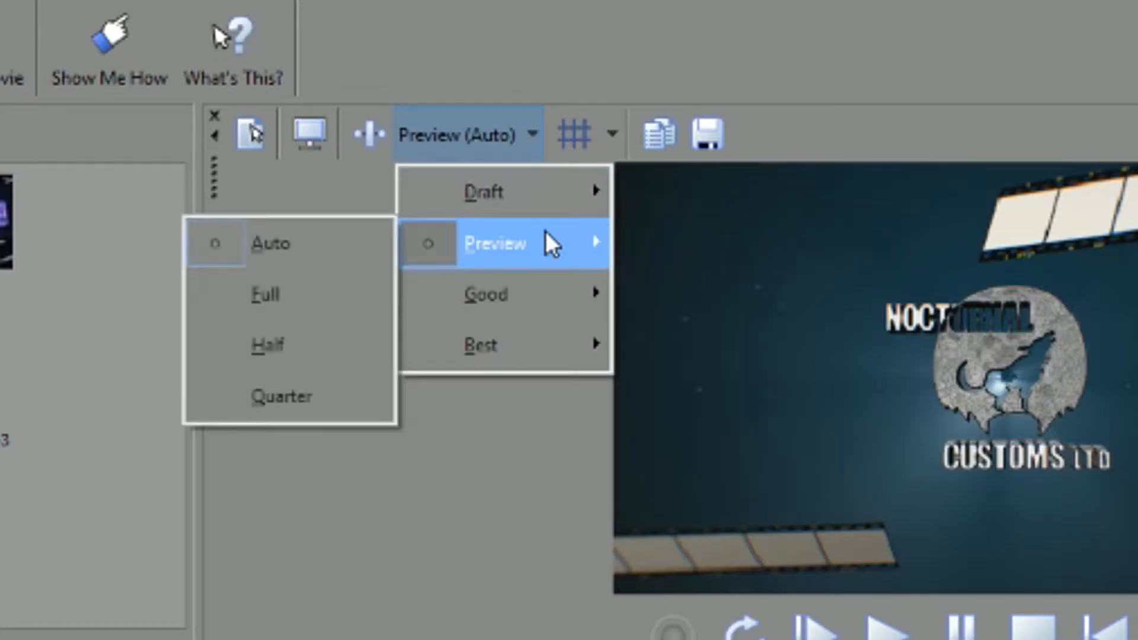
left_click(267, 295)
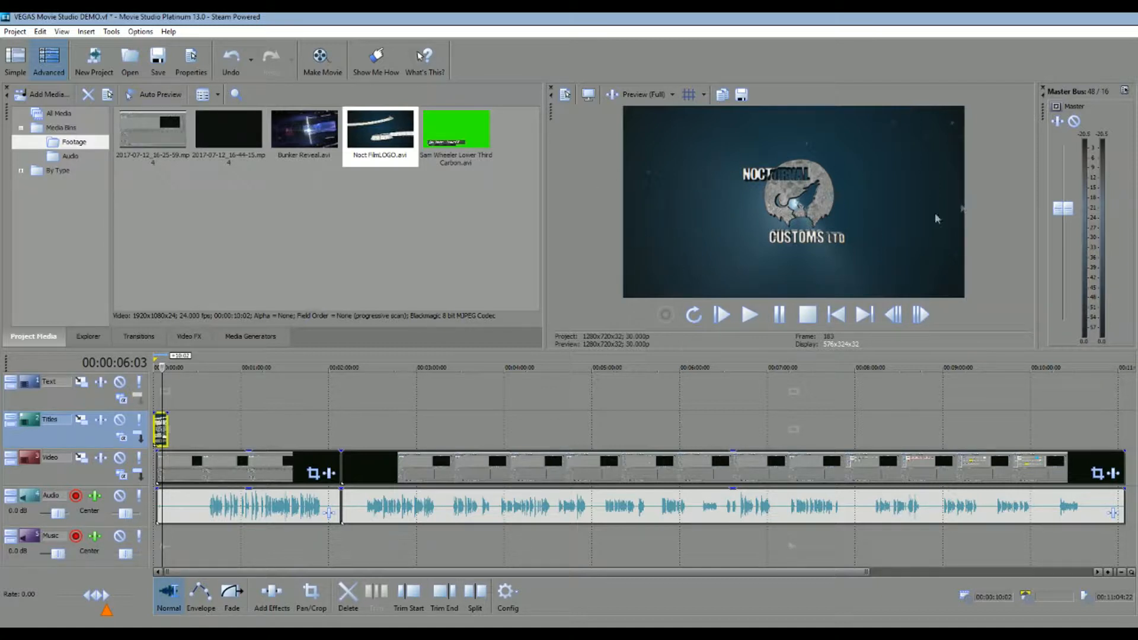
left_click_drag(756, 351, 762, 376)
left_click_drag(544, 218, 601, 212)
left_click_drag(664, 377, 664, 359)
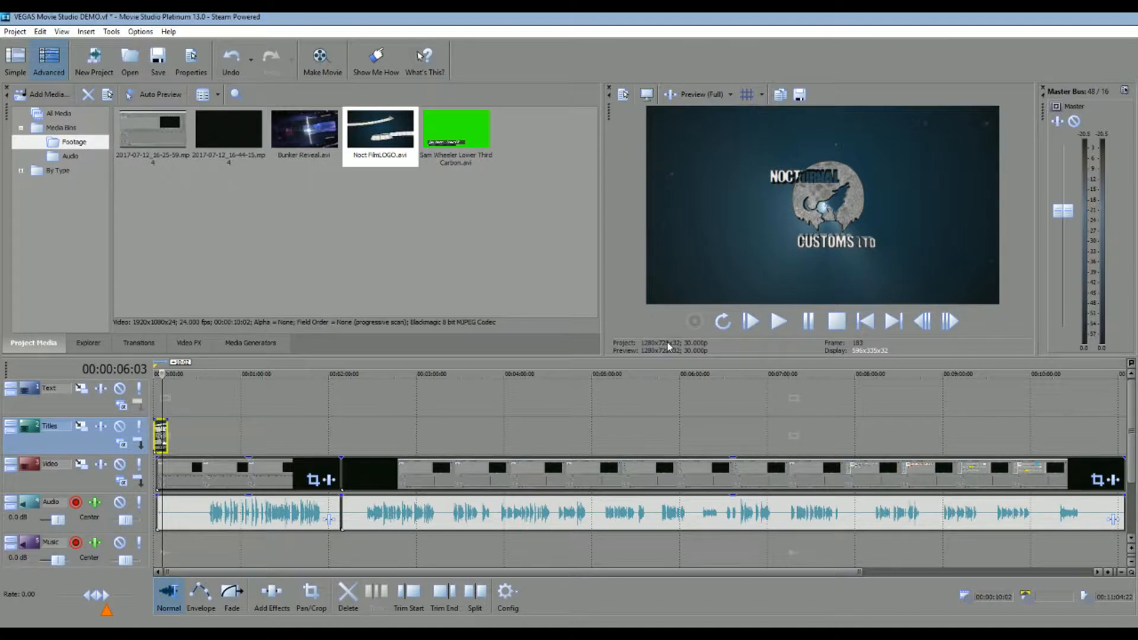
- Set the project template to HD 1080-50i (1920x1080; 25.000 fps) with Interpolate fields deinterlacing, and start all new projects with these settings
left_click(14, 32)
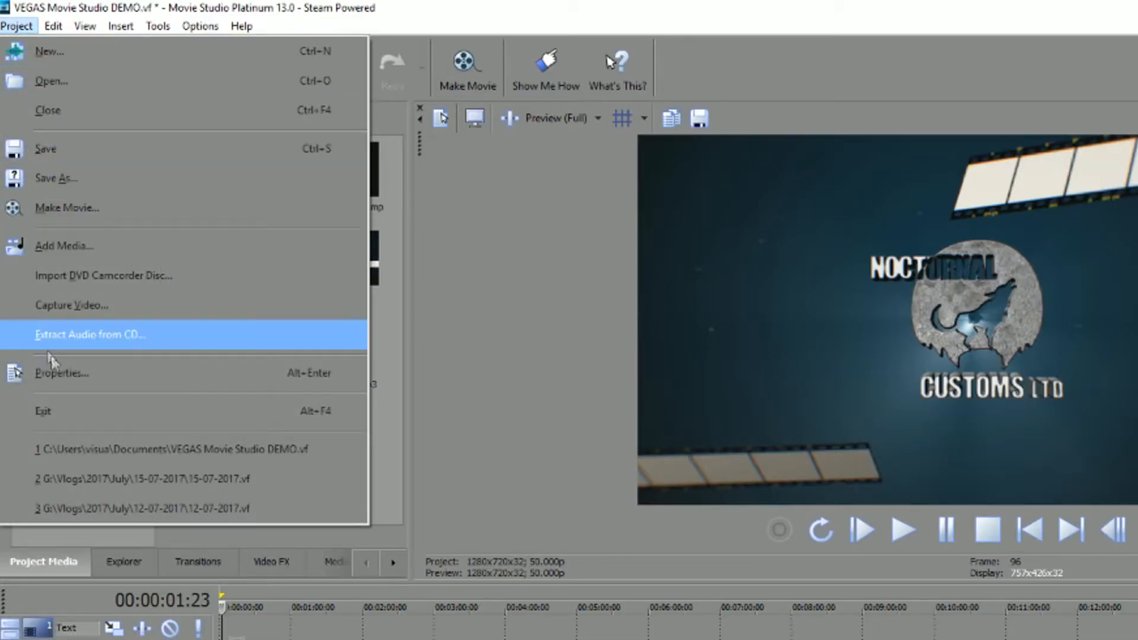
left_click(77, 374)
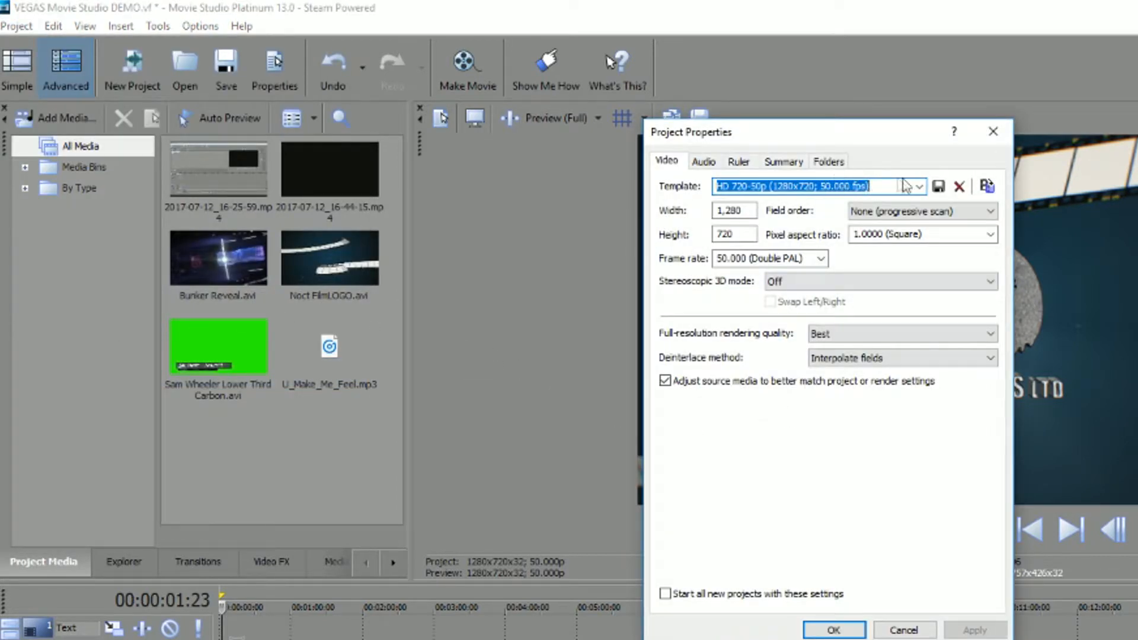
left_click(920, 187)
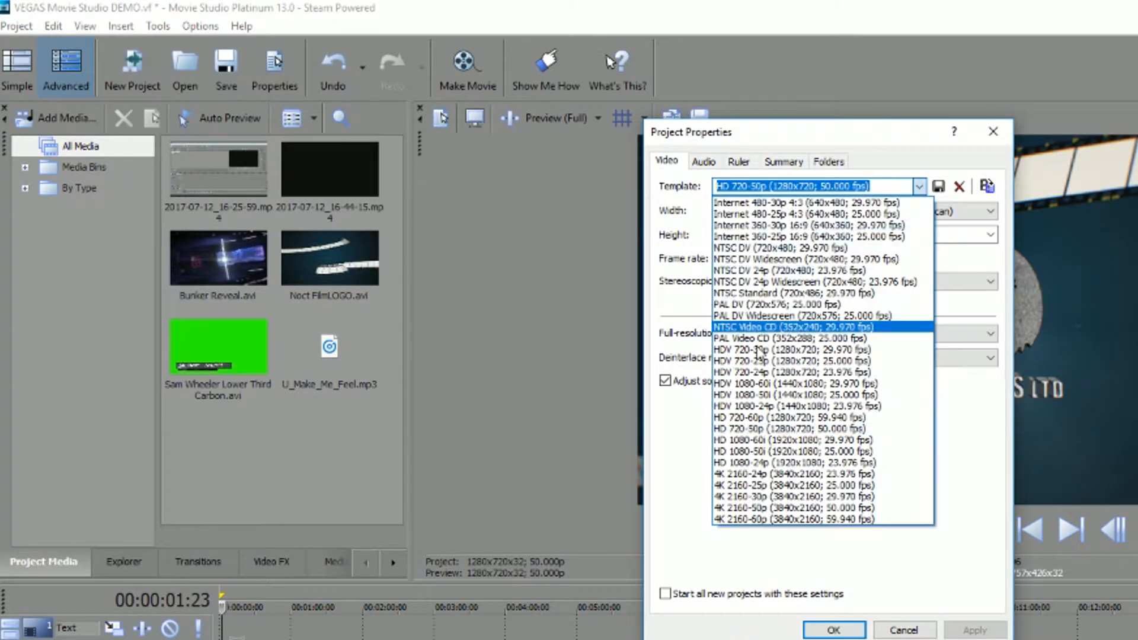
left_click(745, 454)
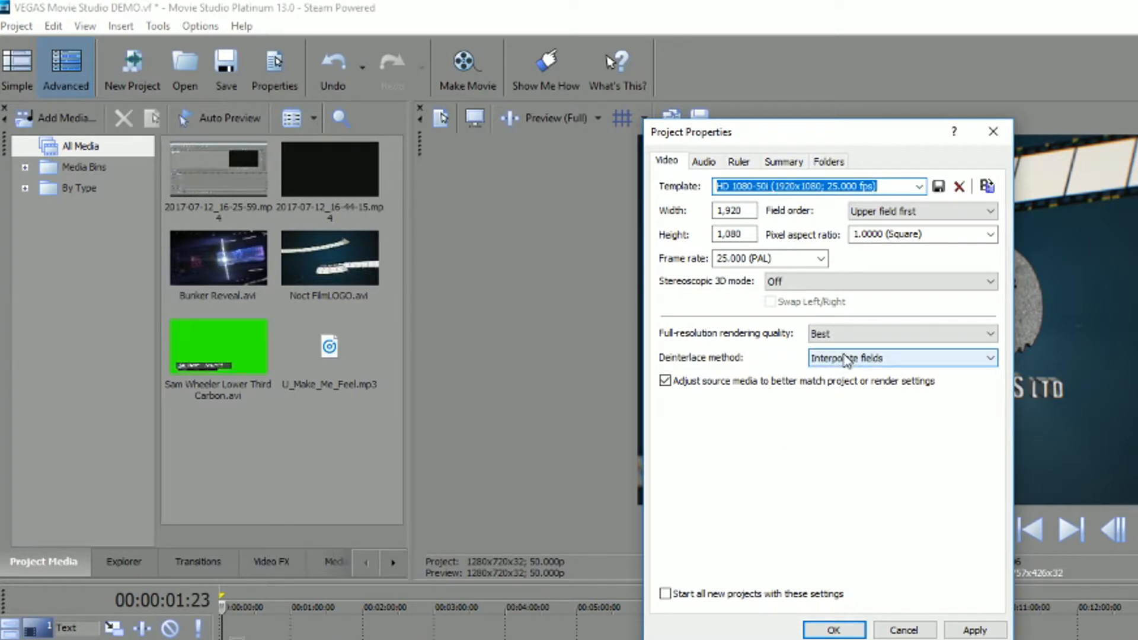
left_click(848, 359)
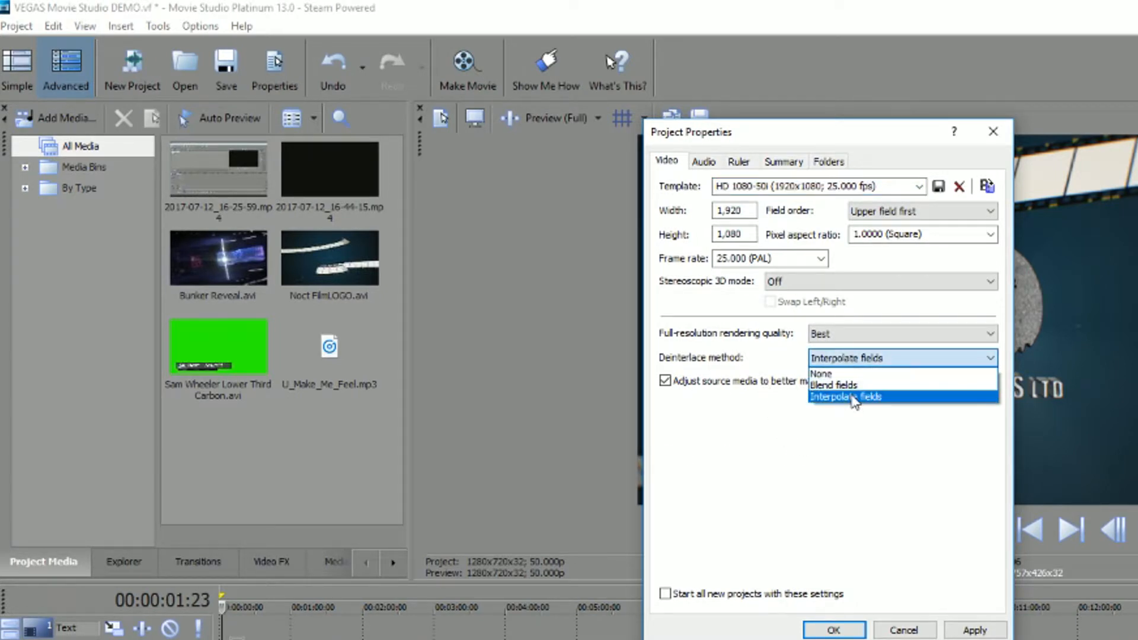
left_click(853, 395)
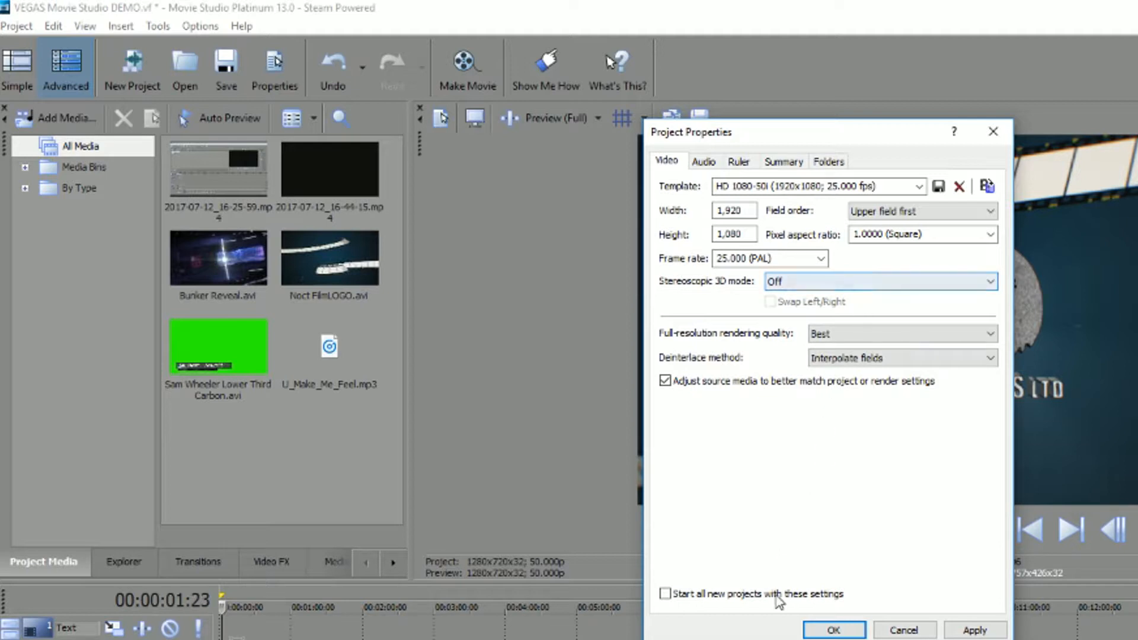
left_click(830, 629)
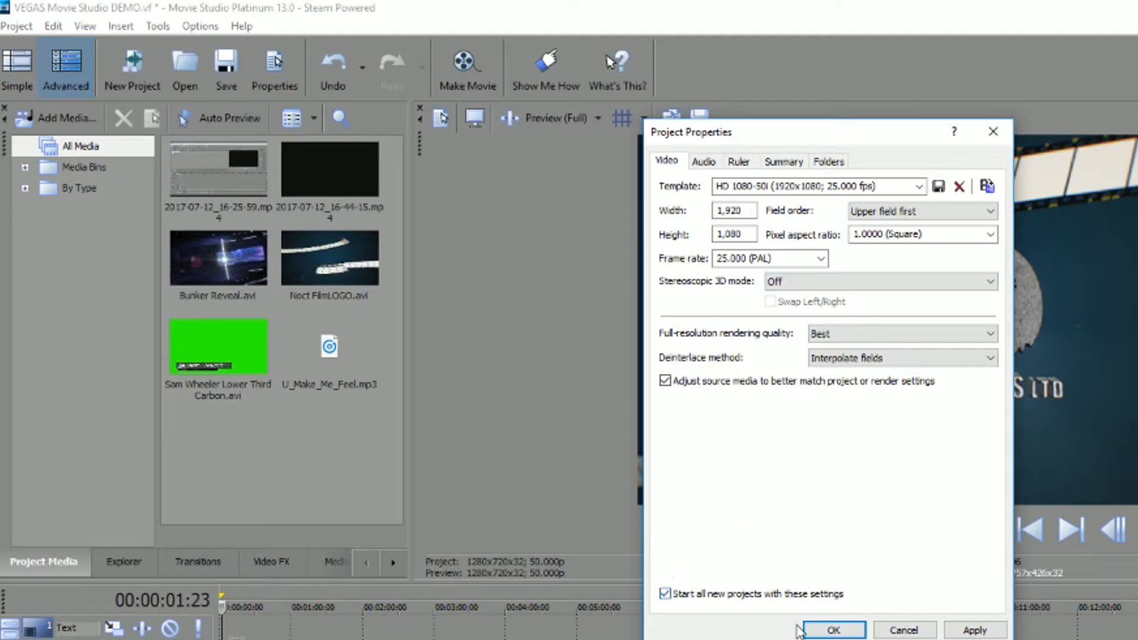
left_click(833, 629)
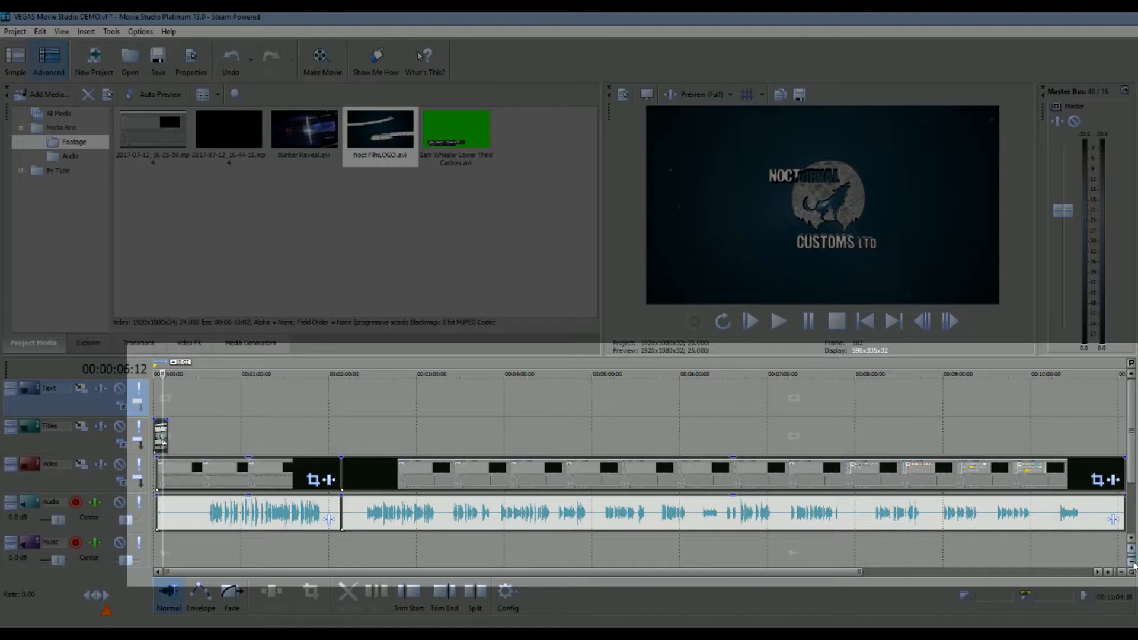
- Enlarge the height of the timeline tracks and shrink them back so all five tracks fit
left_click(1132, 550)
left_click(1132, 550)
left_click(1132, 550)
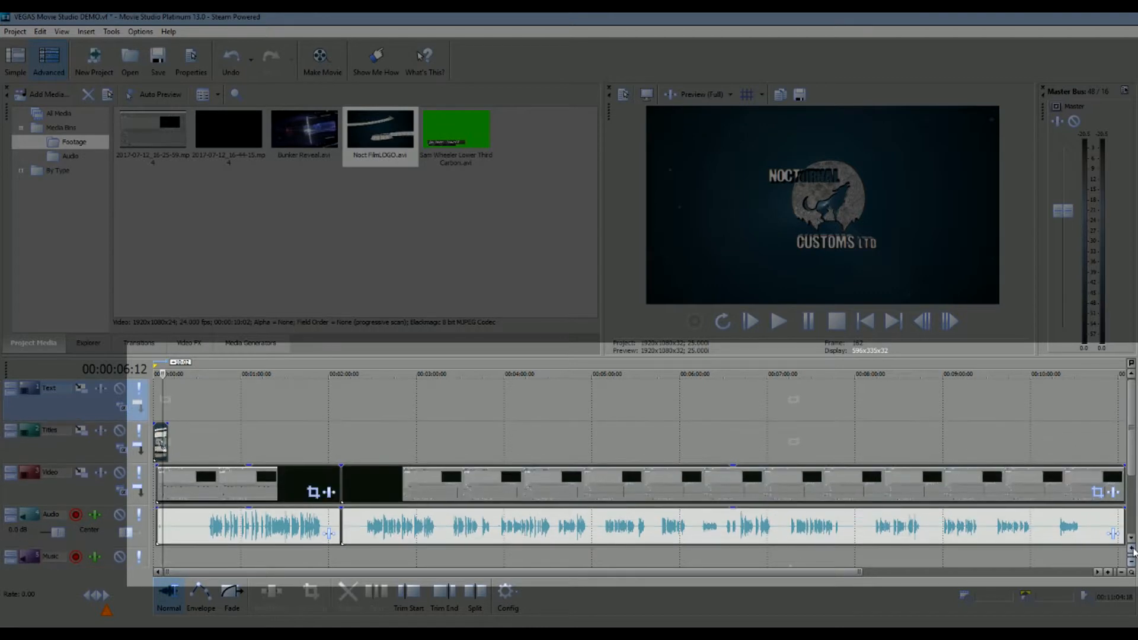
left_click(1132, 550)
left_click(1132, 550)
left_click(1132, 561)
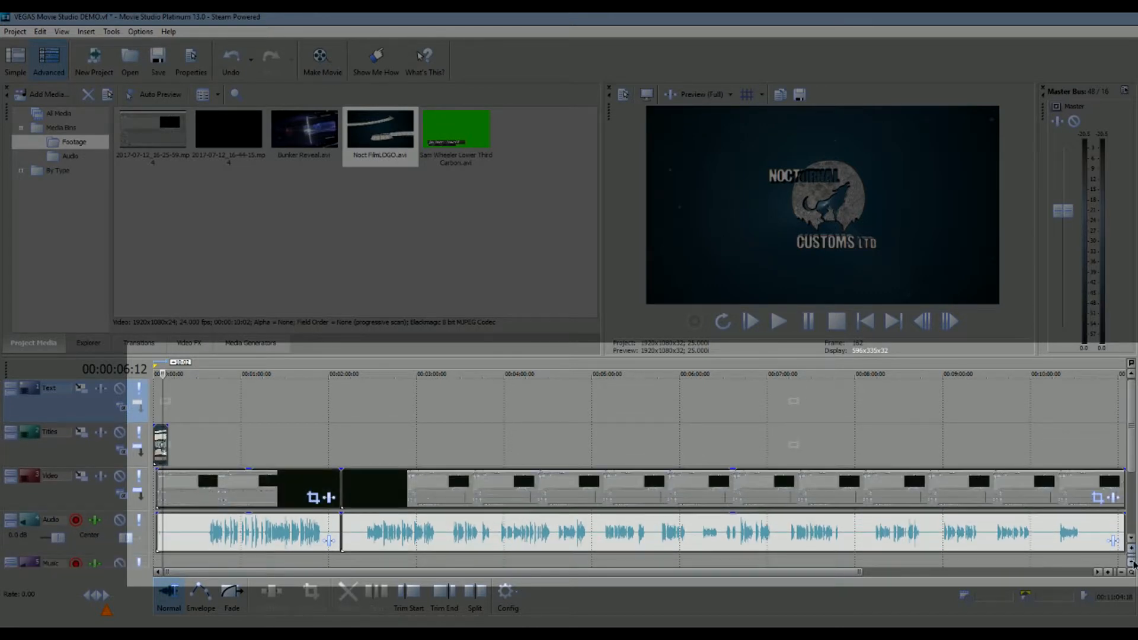
left_click(1132, 562)
left_click(1132, 562)
double_click(1132, 561)
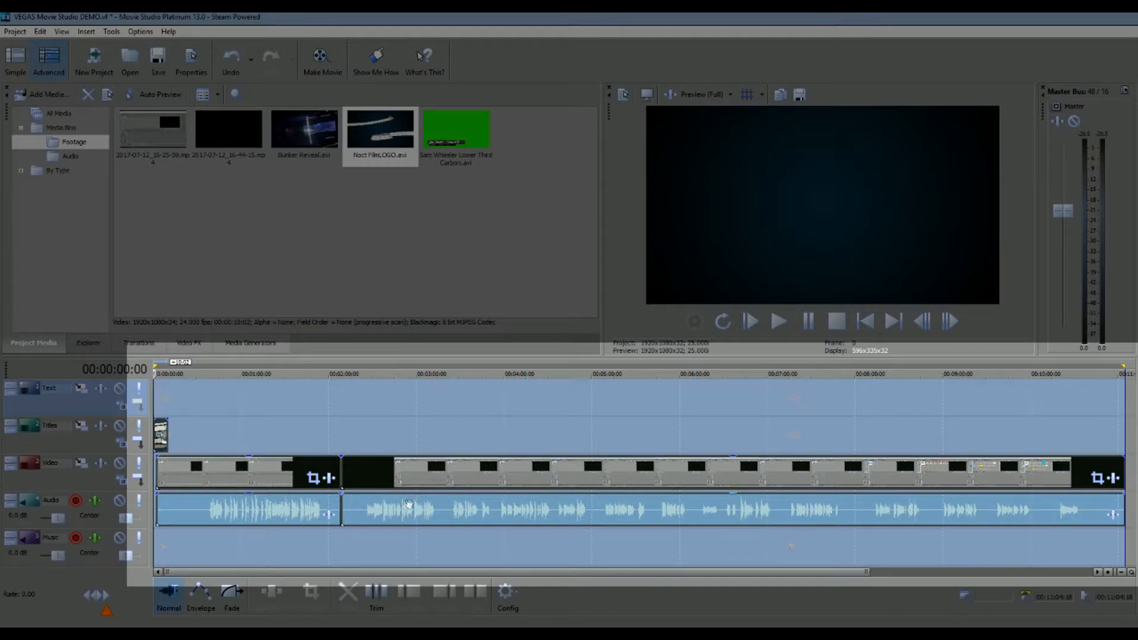
- Play the Noct FilmLOGO clip on the Titles track at its normal speed from the start
left_click(1107, 572)
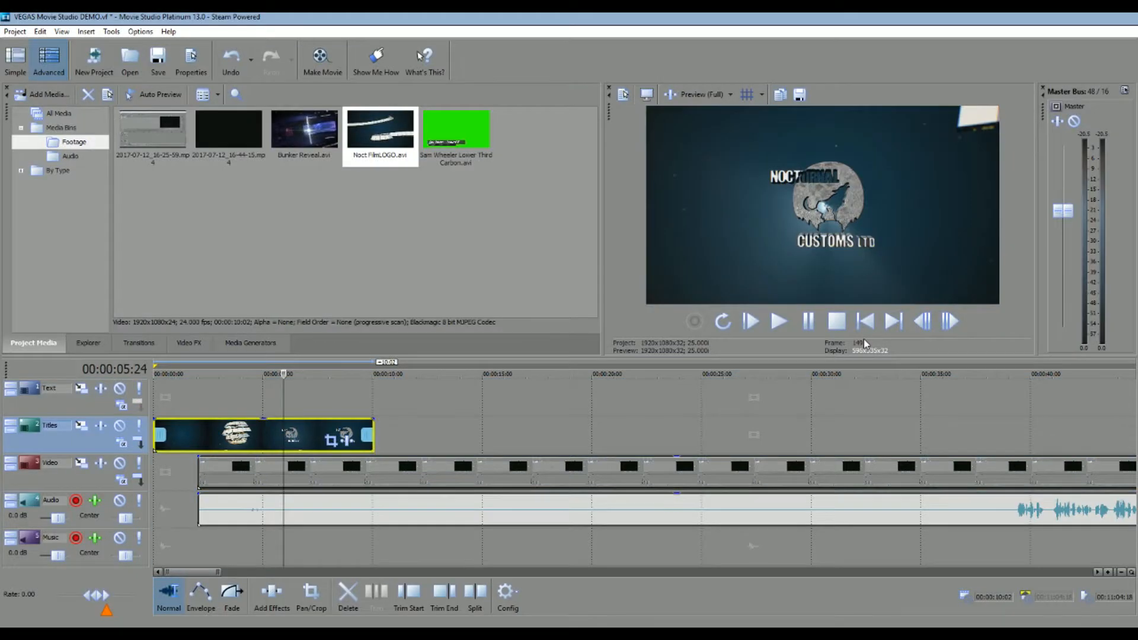
left_click(779, 321)
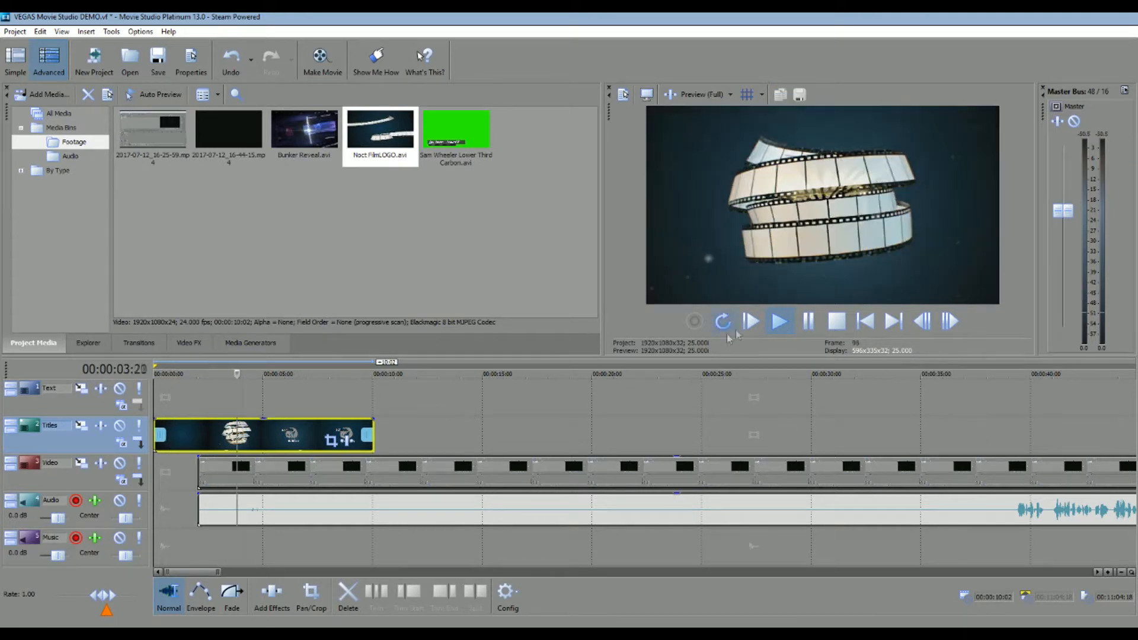
key("Return")
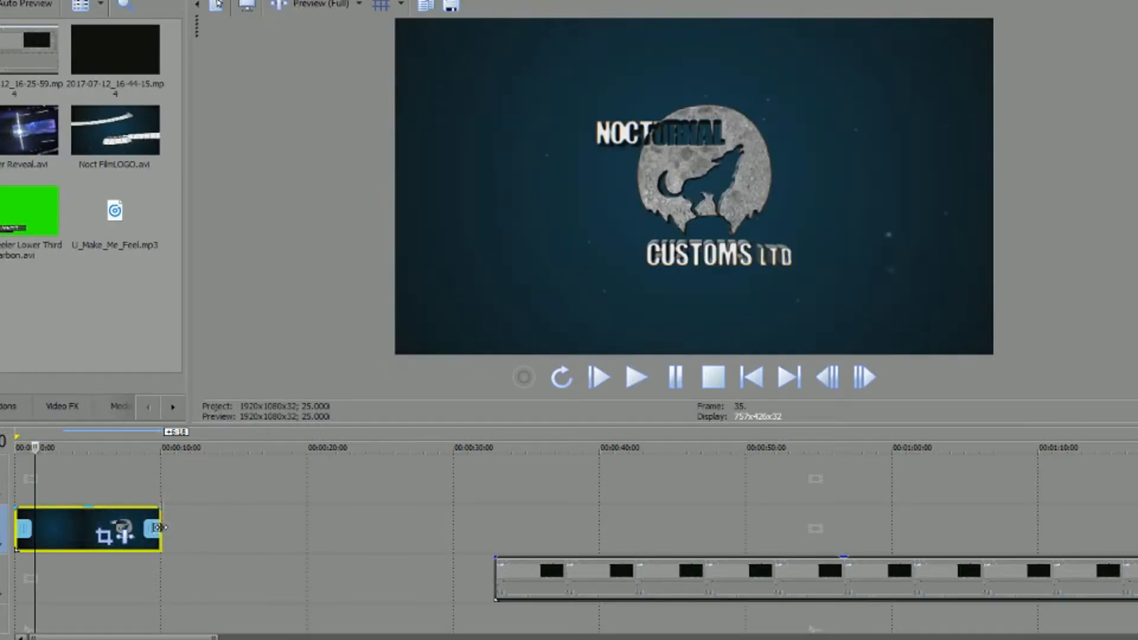
- Set the playback rate of the Noct FilmLOGO clip to 3 in its event properties
right_click(62, 533)
left_click(101, 512)
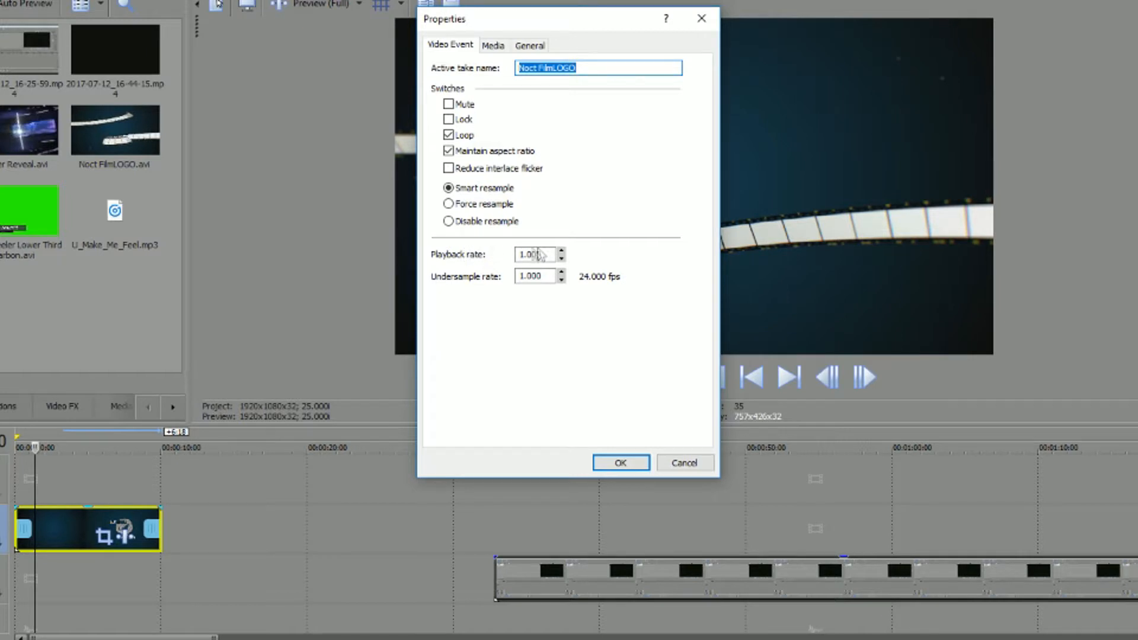
double_click(537, 255)
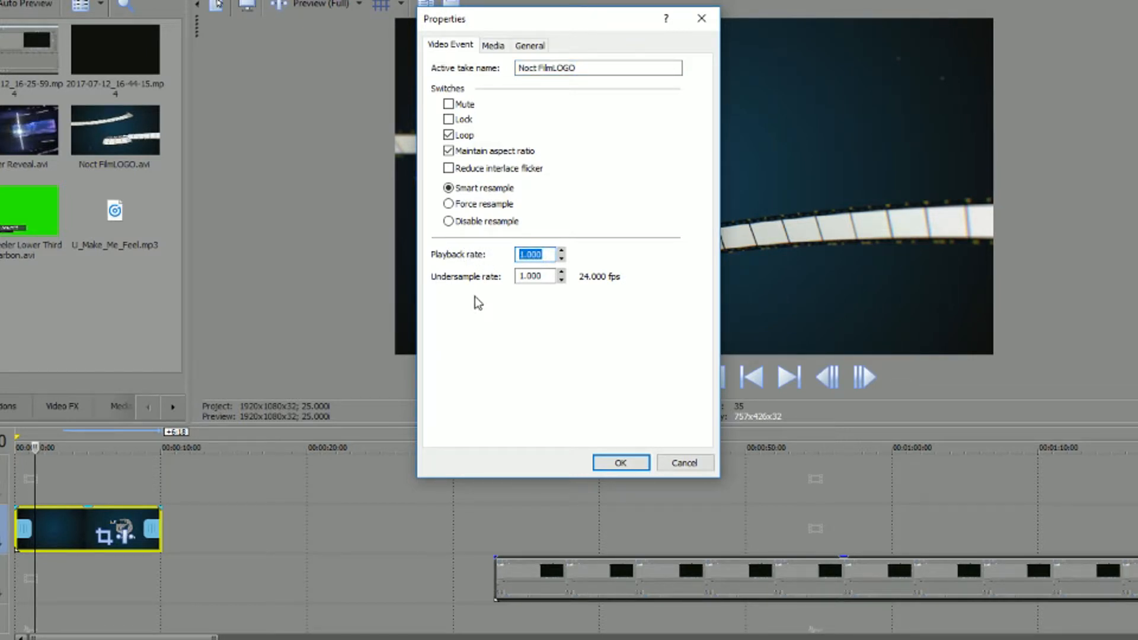
type("3")
left_click(614, 462)
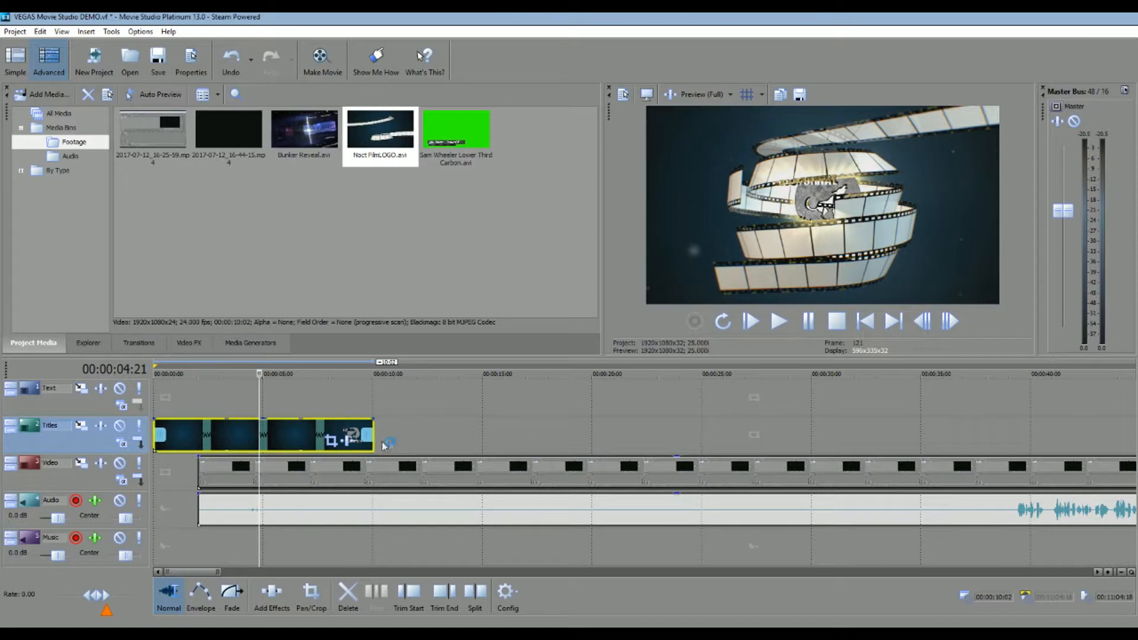
- Shorten the Noct FilmLOGO clip by splitting it at 00:00:03:09 and deleting the part after the split
left_click_drag(370, 437, 344, 432)
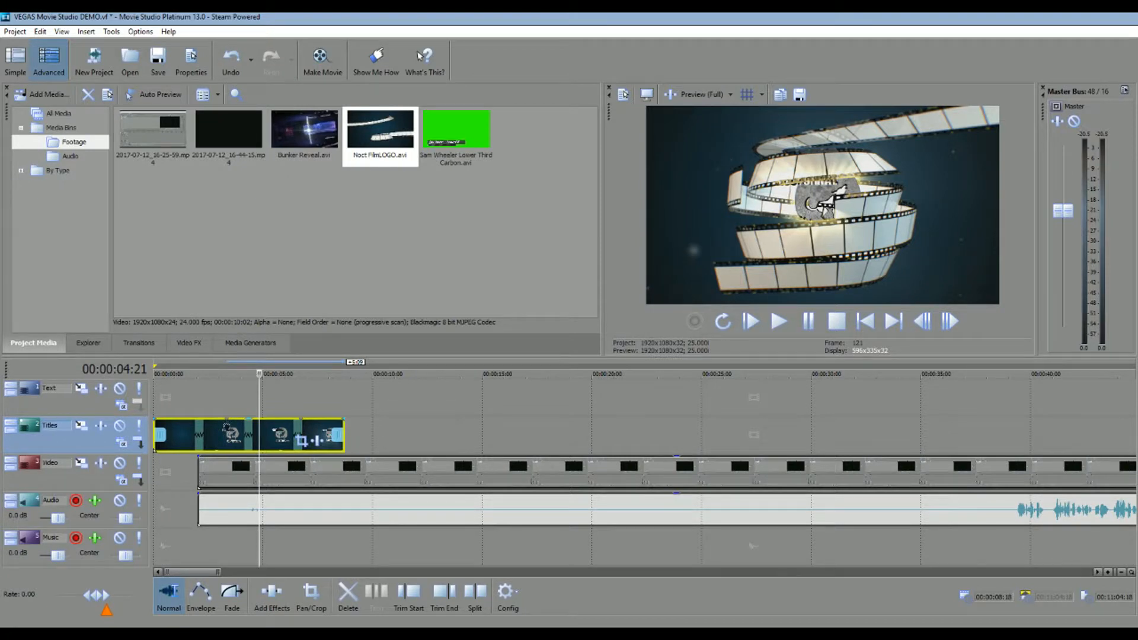
left_click(227, 426)
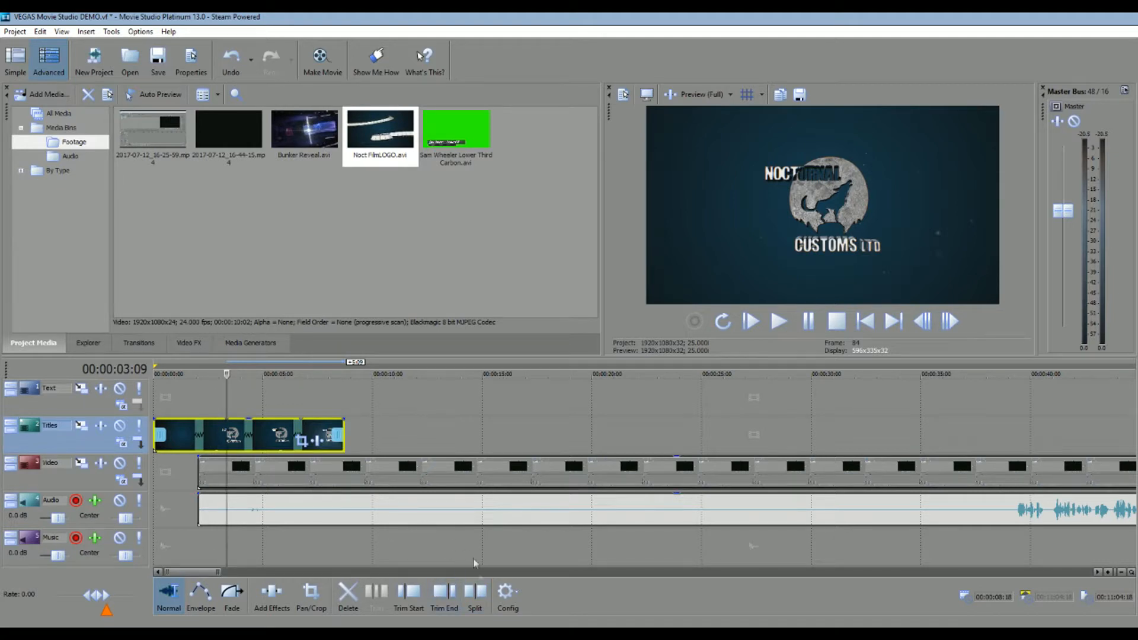
left_click(476, 598)
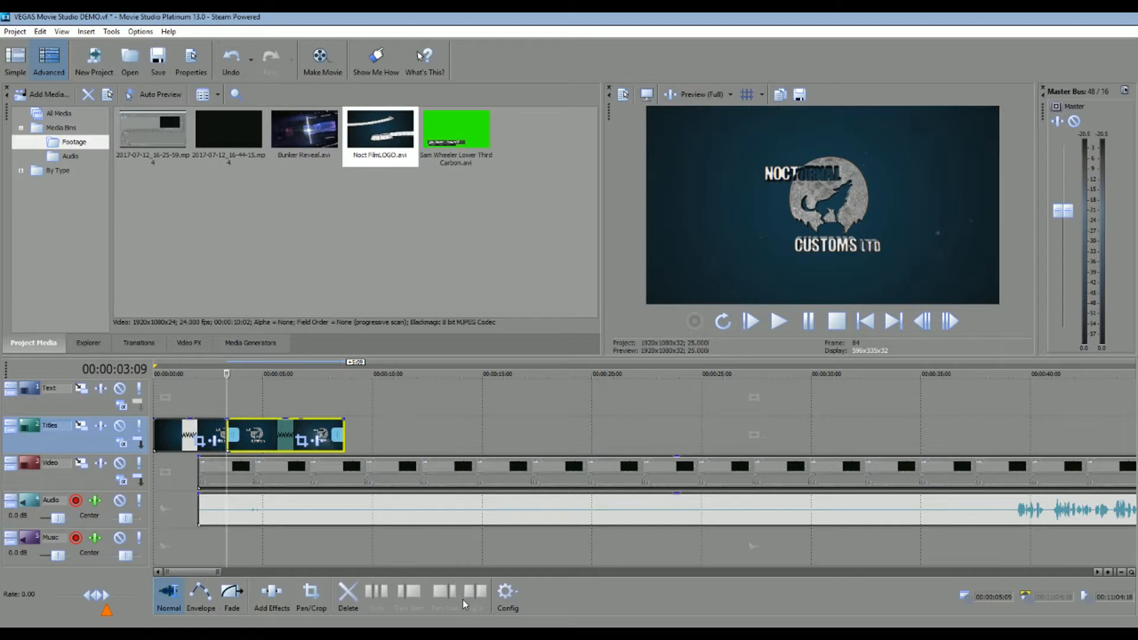
key("ctrl+z")
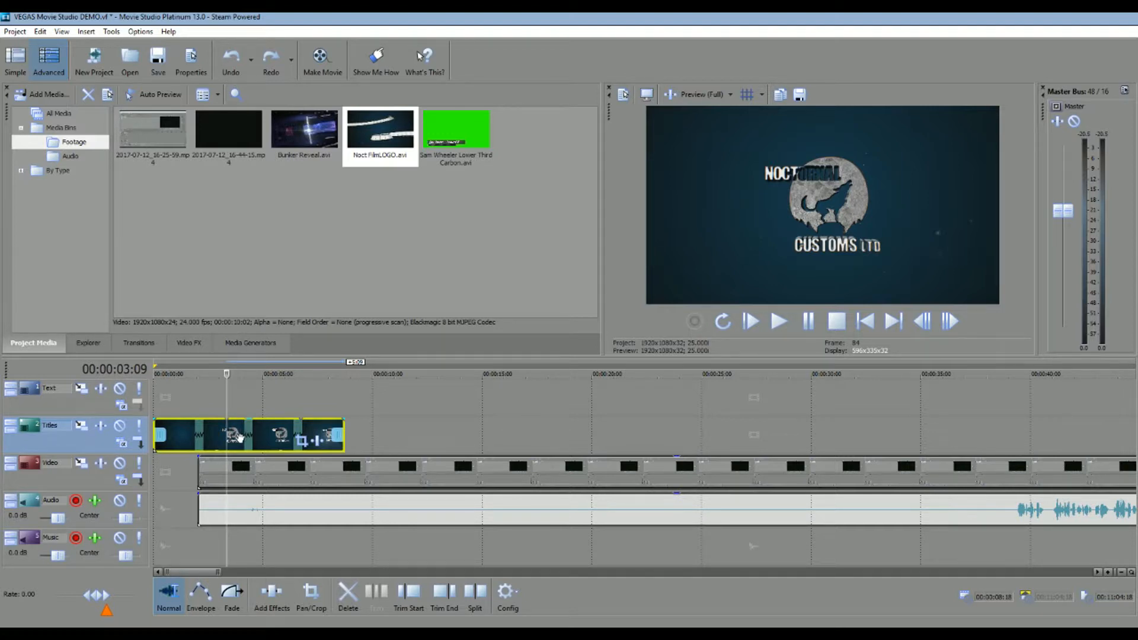
key("s")
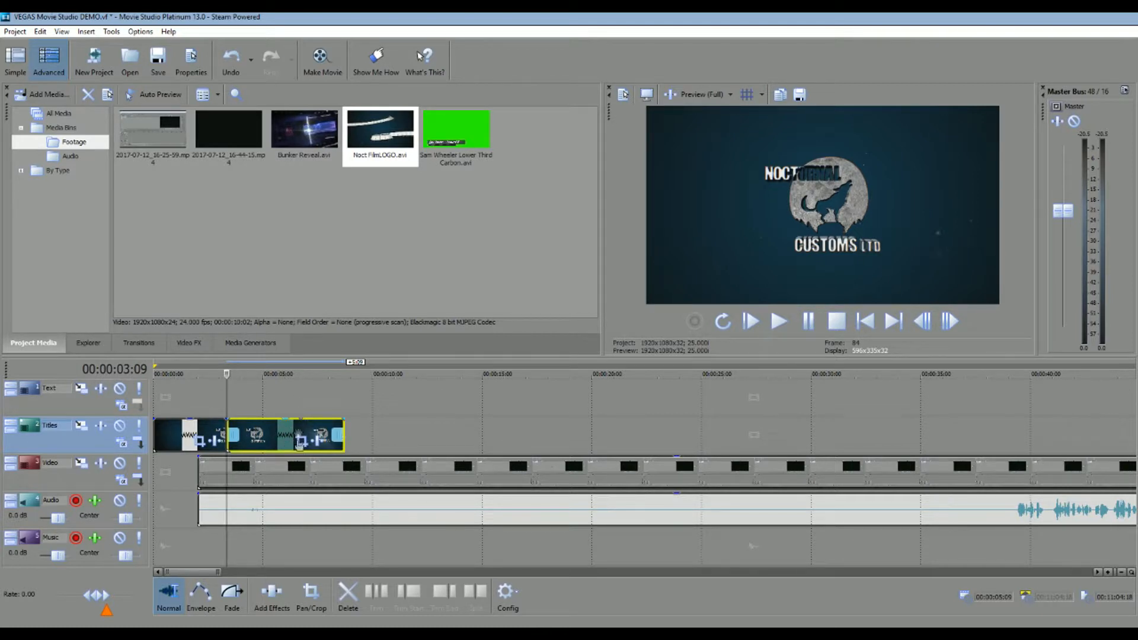
left_click(280, 437)
key("Delete")
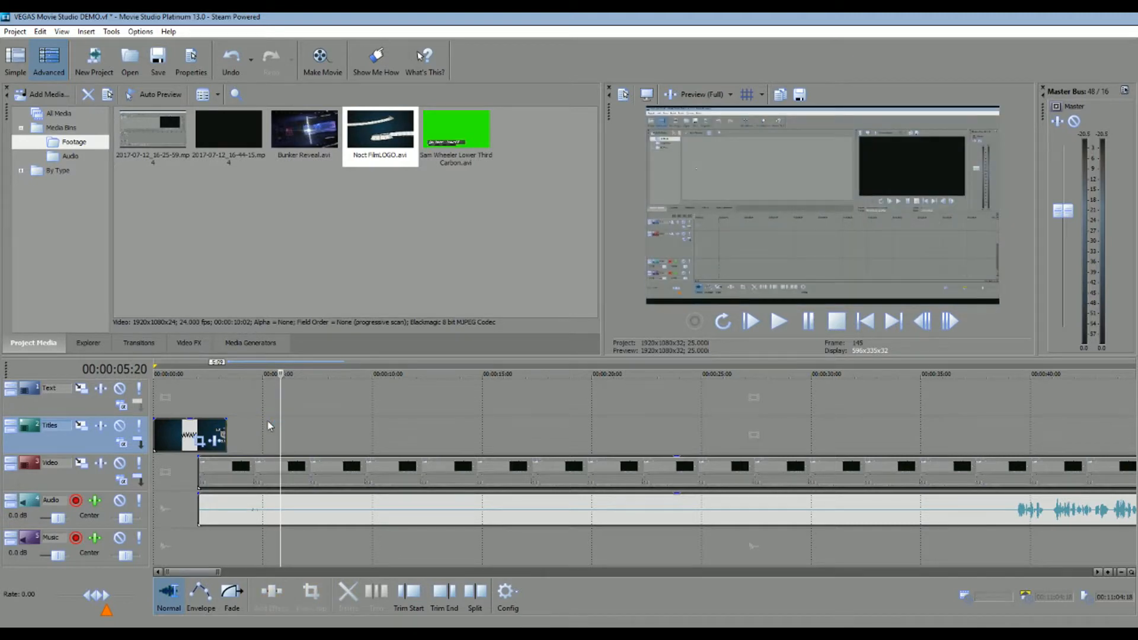
- Play the shortened logo intro from the start of the timeline into the screen recording
left_click(865, 321)
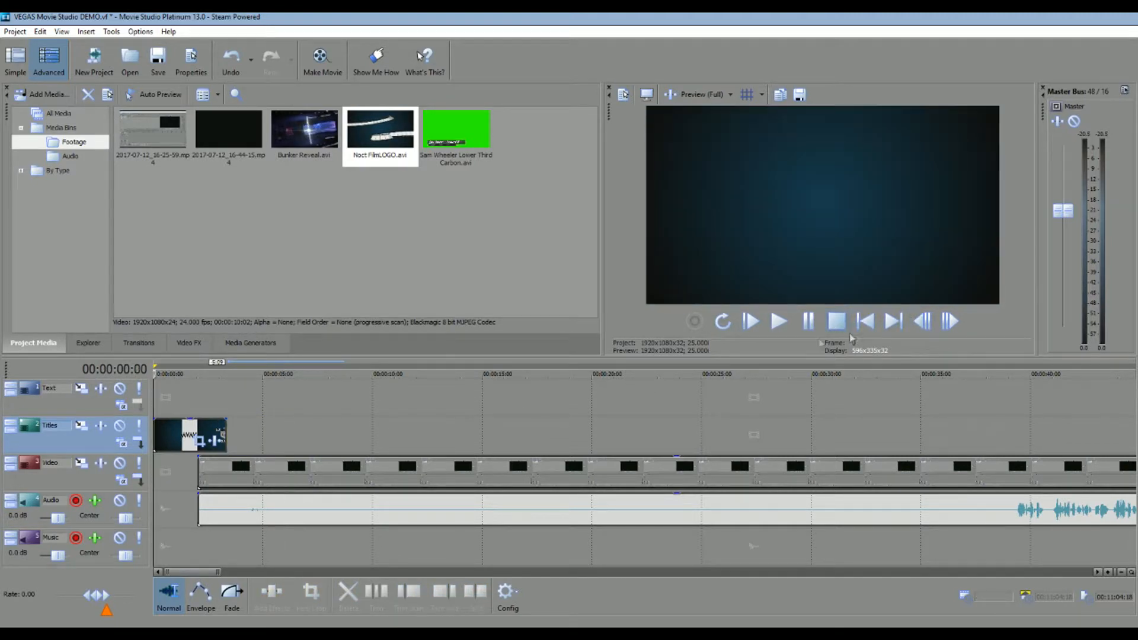
left_click(776, 323)
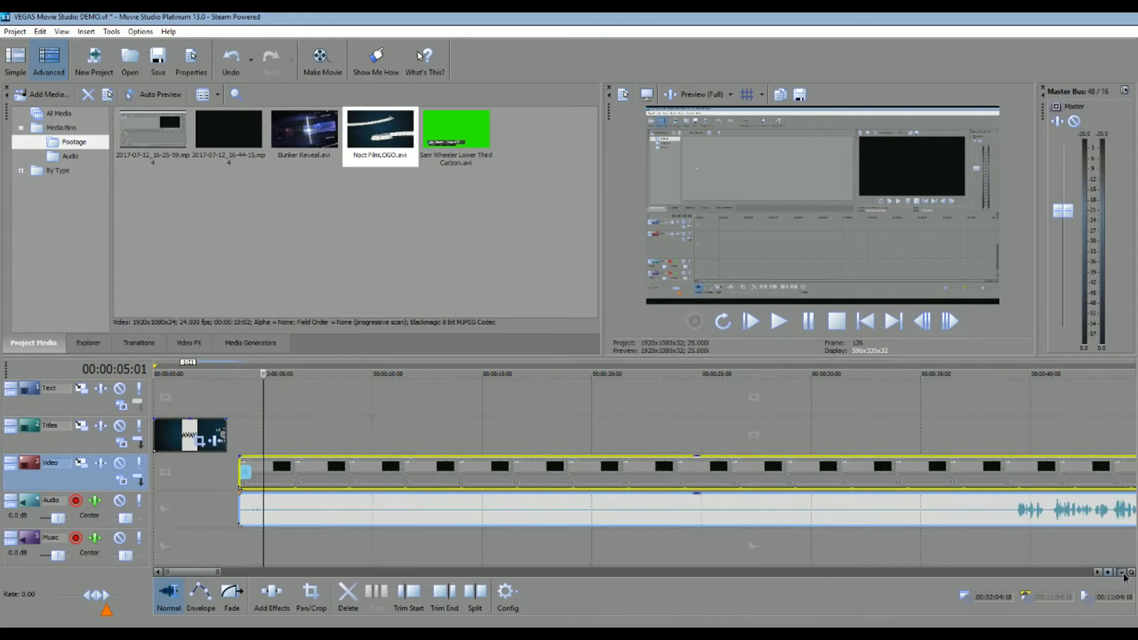
left_click(1122, 572)
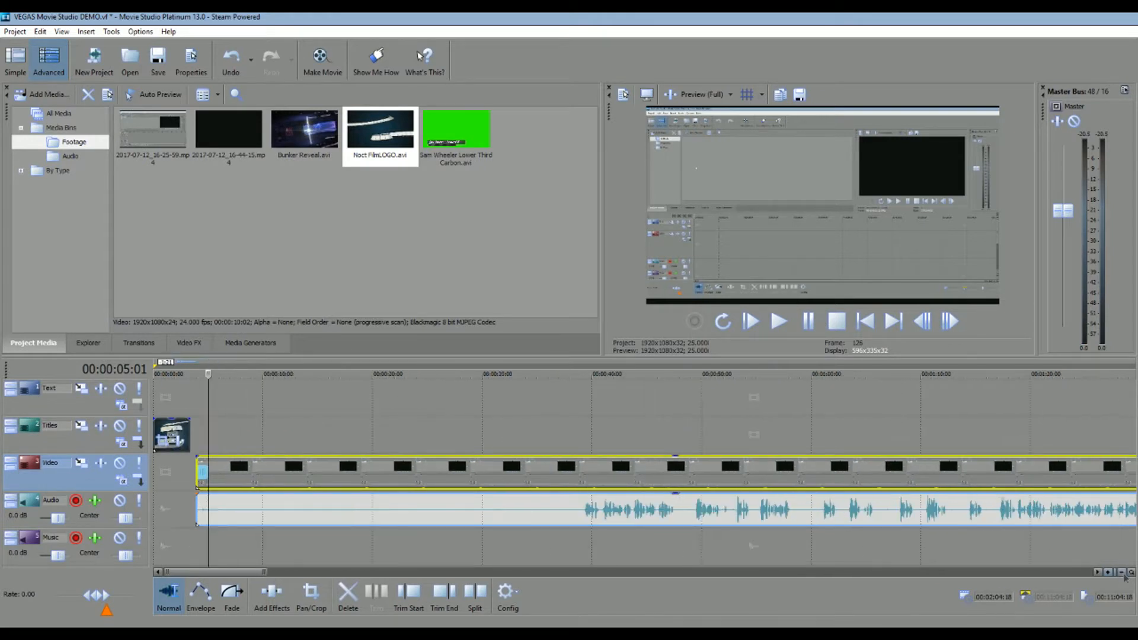
- Split the first screen recording at 00:00:38:15, delete the part before the split, and move the remainder up to the end of the logo intro
left_click(1122, 573)
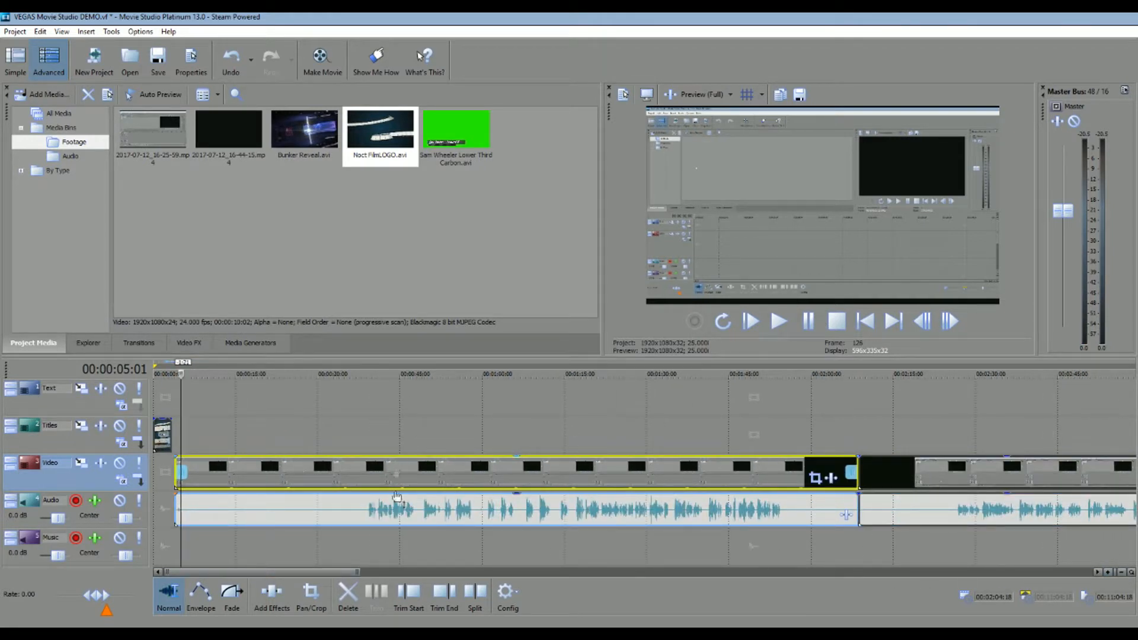
left_click(365, 459)
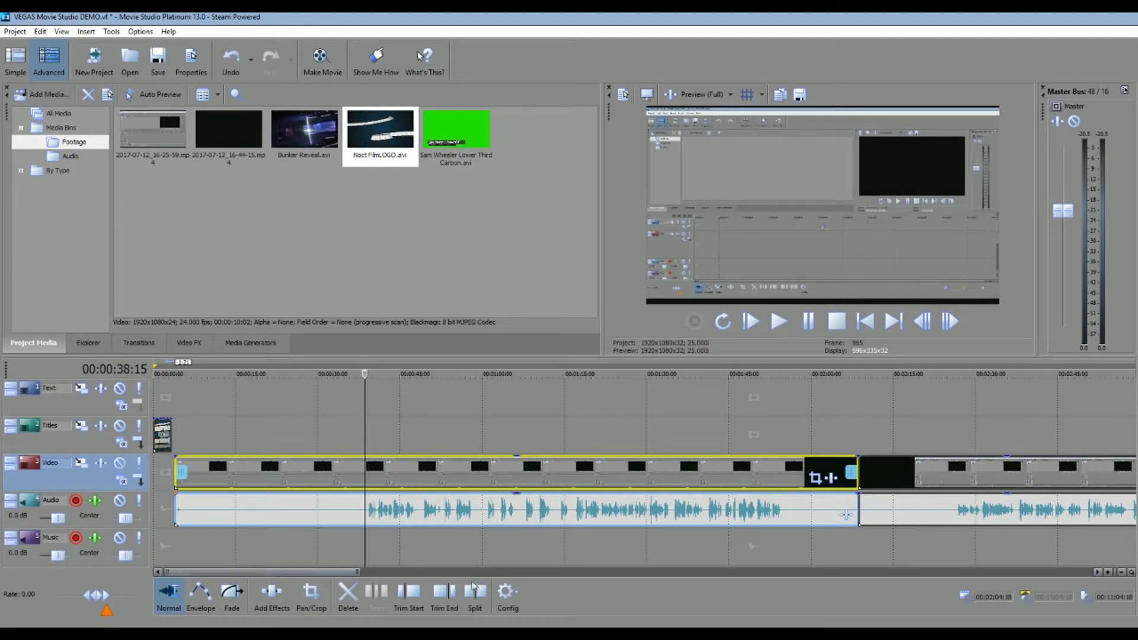
left_click(477, 595)
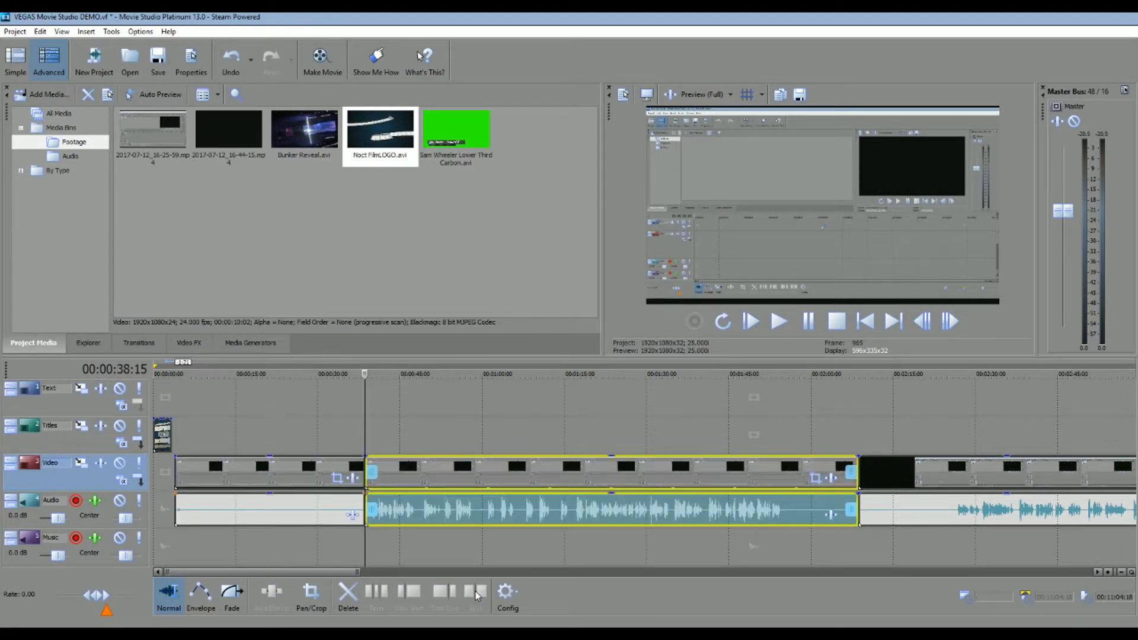
left_click(242, 471)
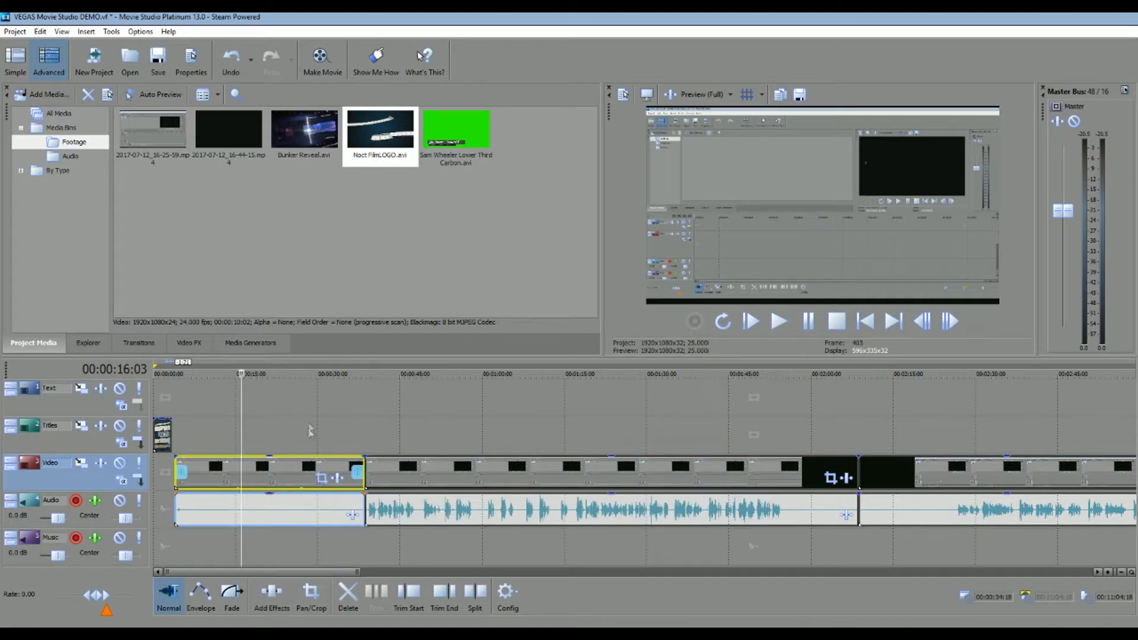
key("Delete")
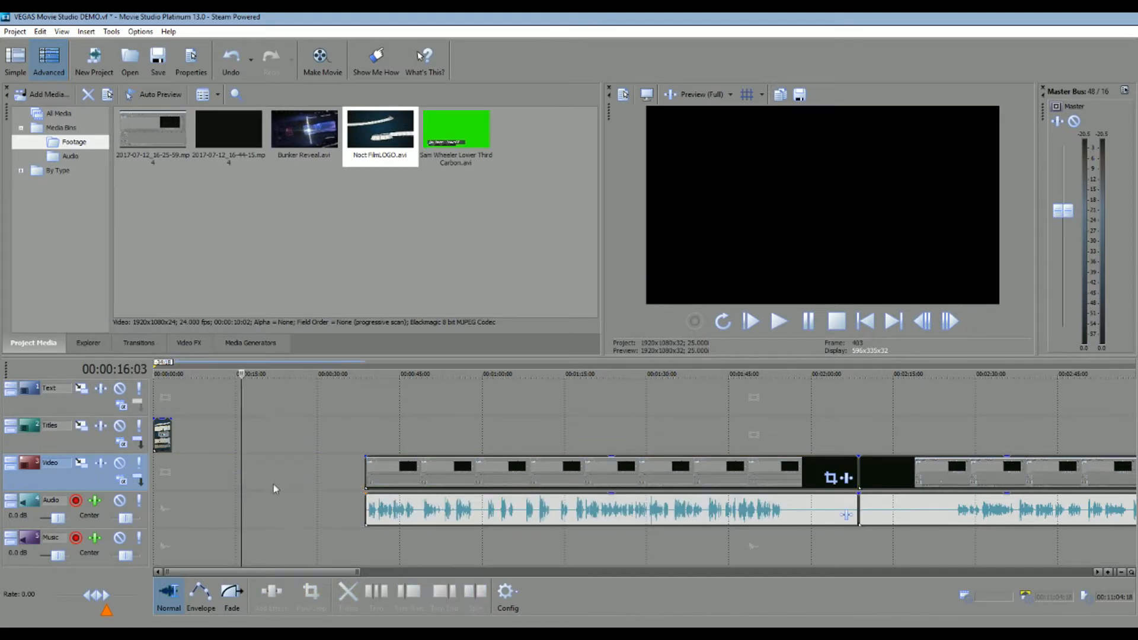
left_click_drag(409, 471, 252, 442)
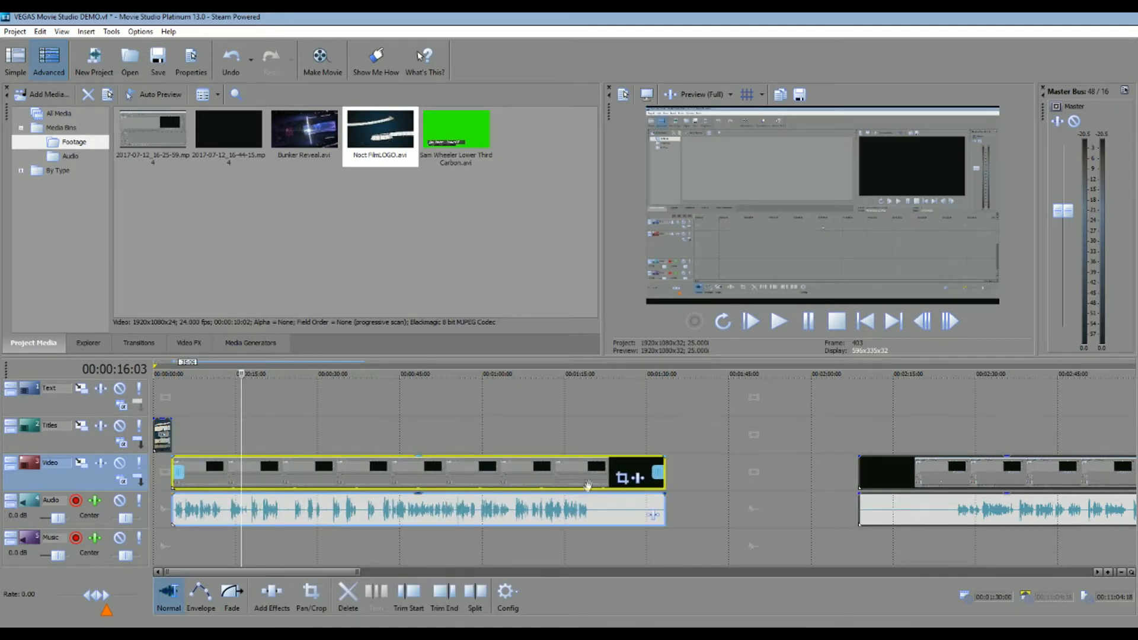
- Split the first screen recording at 00:01:20:17, where its speech ends, and delete the silent part after the split
left_click(595, 481)
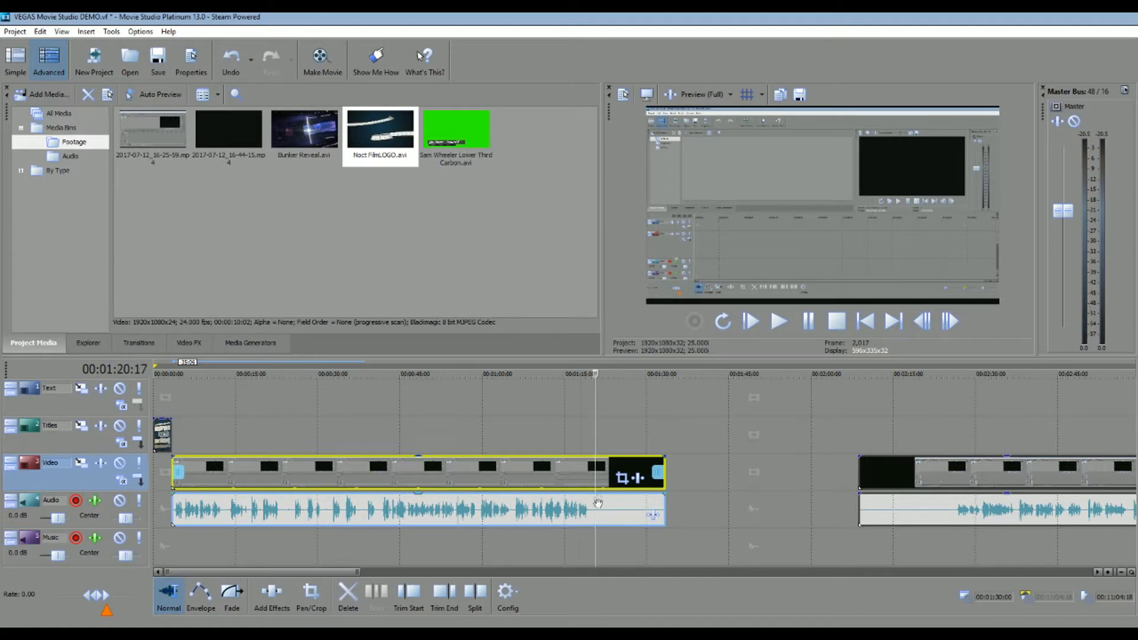
left_click(477, 596)
left_click(615, 465)
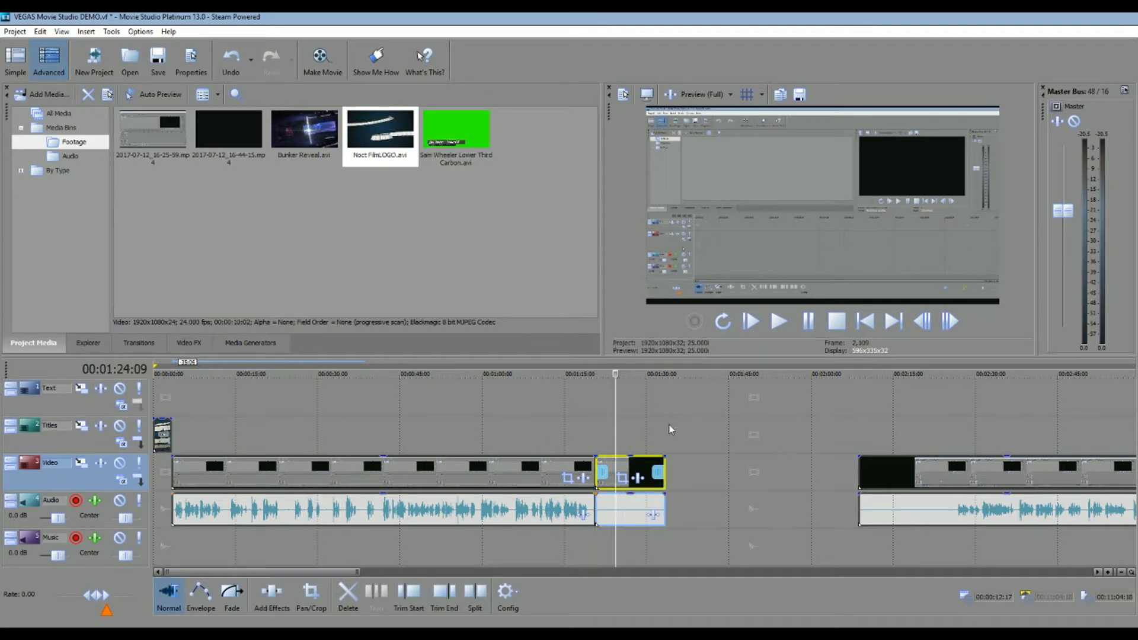
key("Delete")
- Cut the silent start off the second screen recording where its speech begins, and move the remainder directly against the end of the first recording
left_click_drag(979, 473, 753, 476)
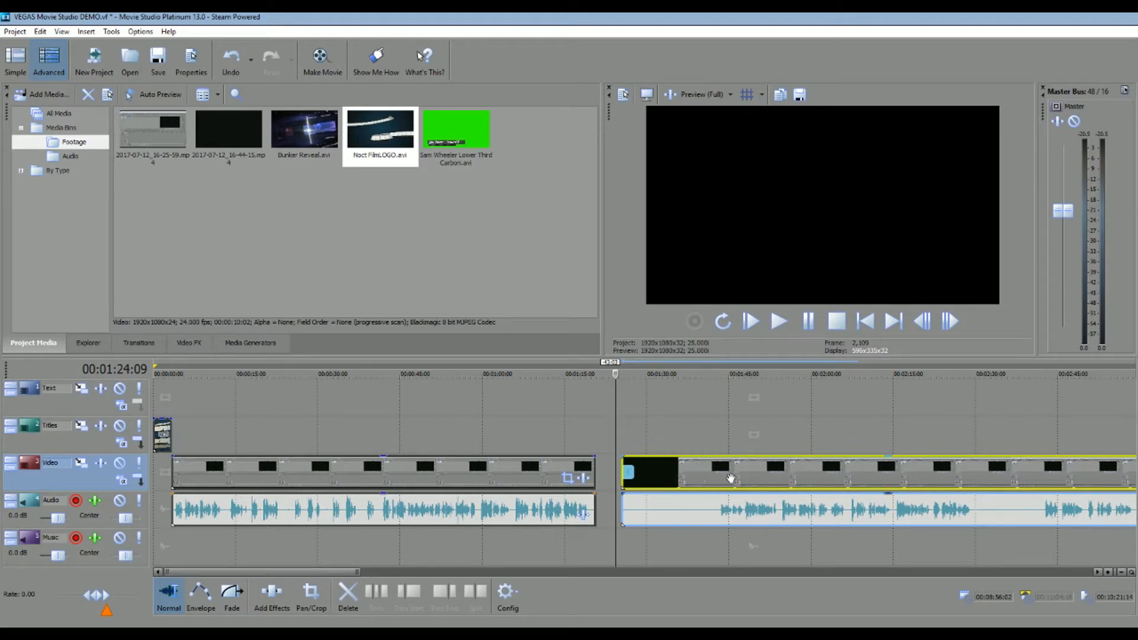
left_click(719, 477)
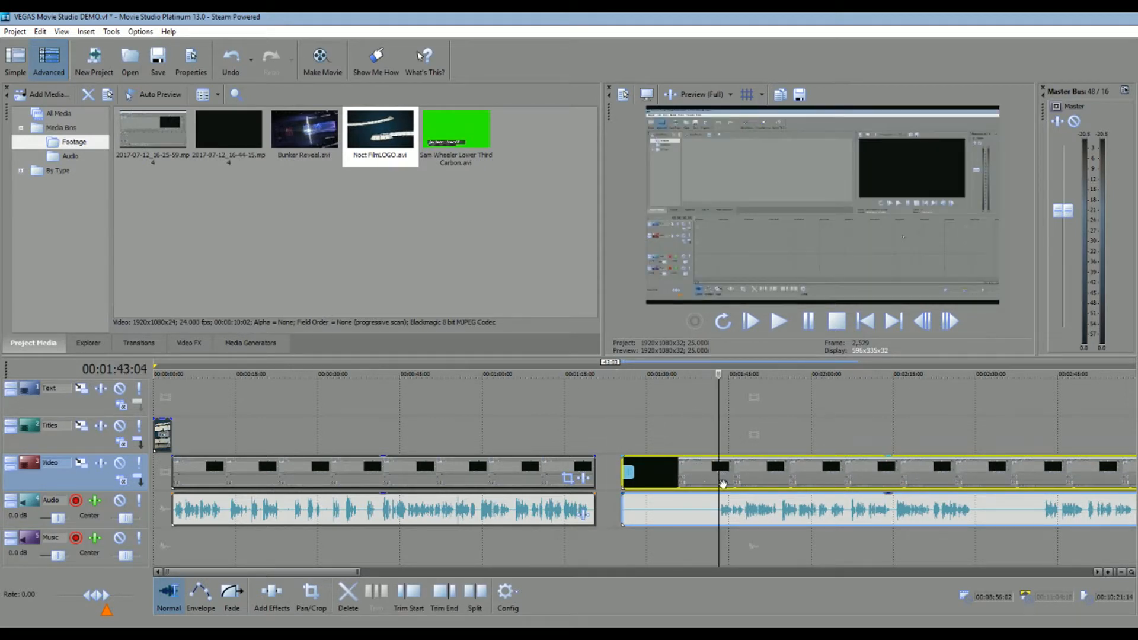
key("s")
left_click(645, 472)
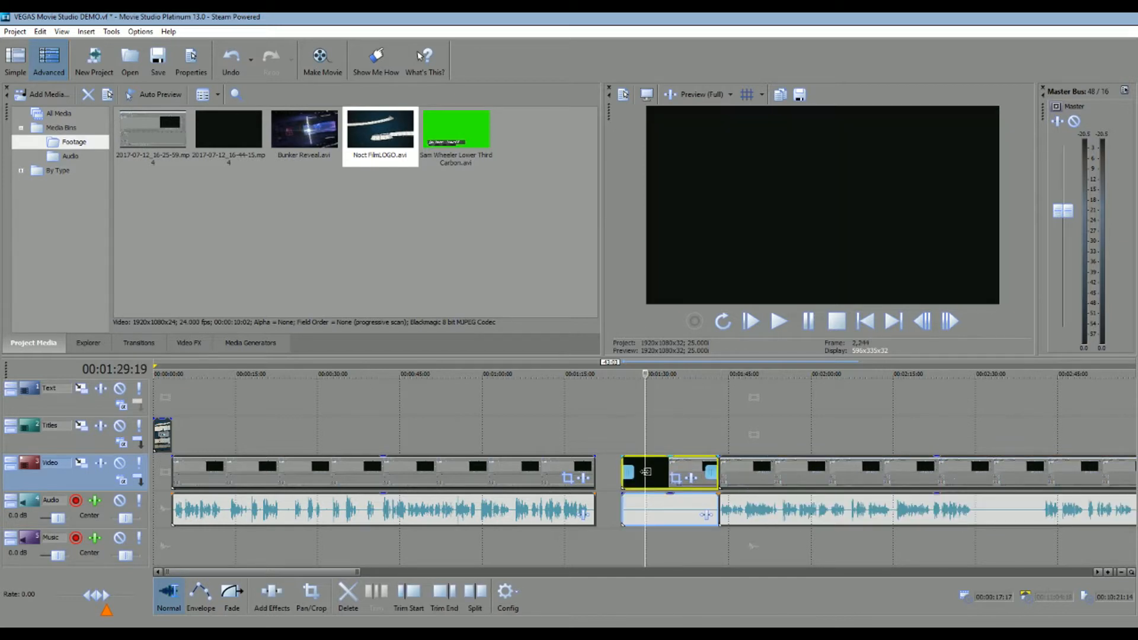
key("Delete")
left_click_drag(816, 468, 682, 476)
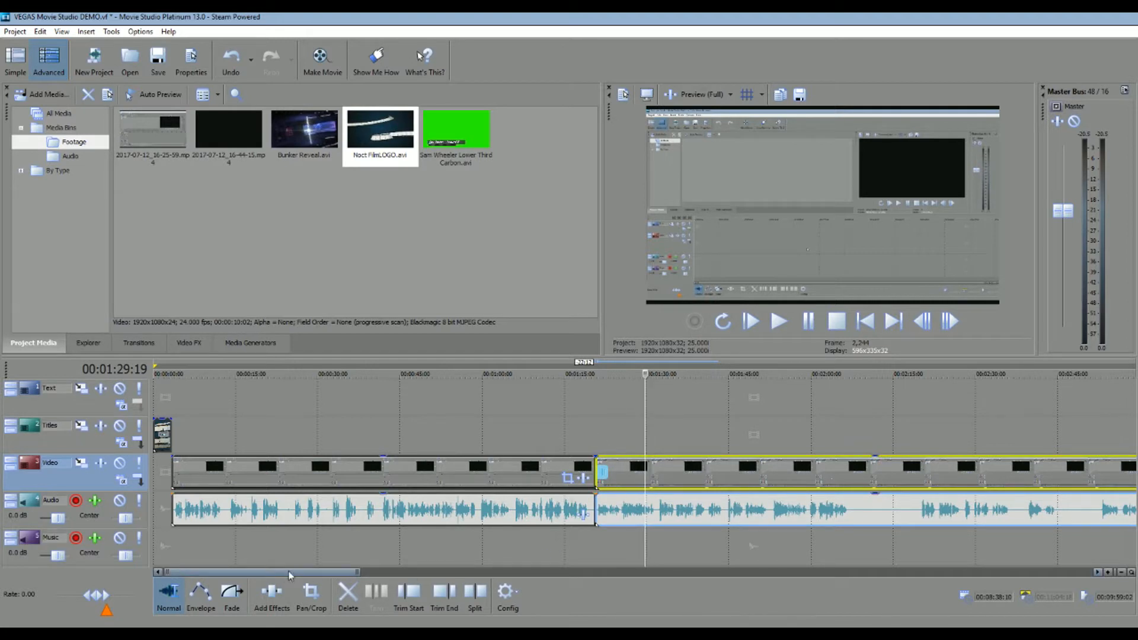
- Trim the silent end of the second screen recording so that the clip ends at 00:09:30:00
left_click_drag(264, 573, 769, 593)
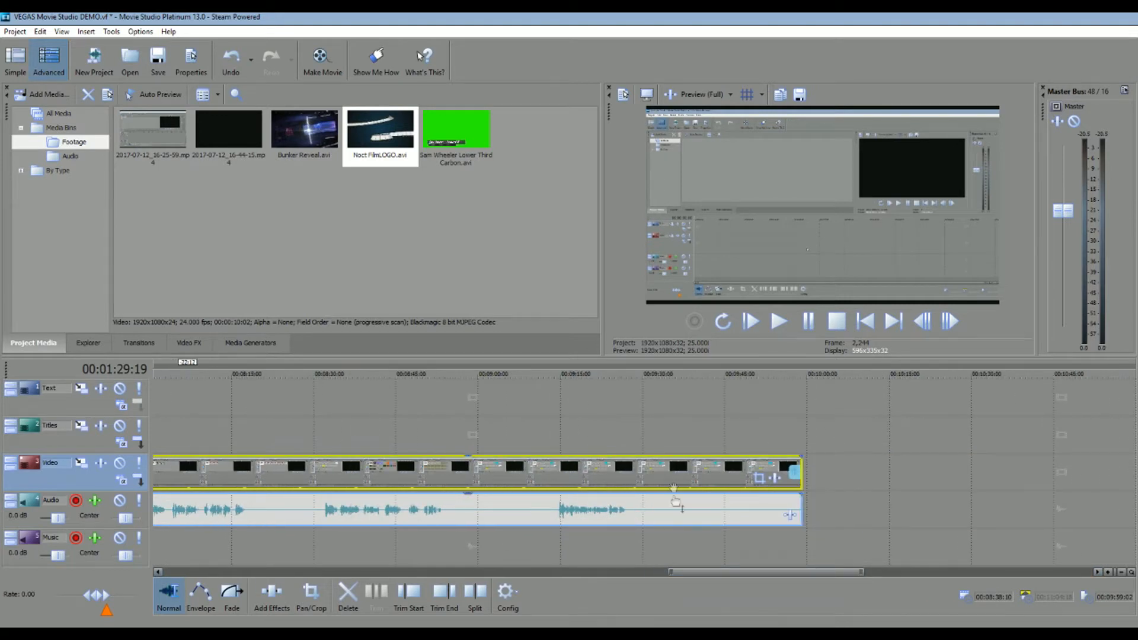
left_click(796, 471)
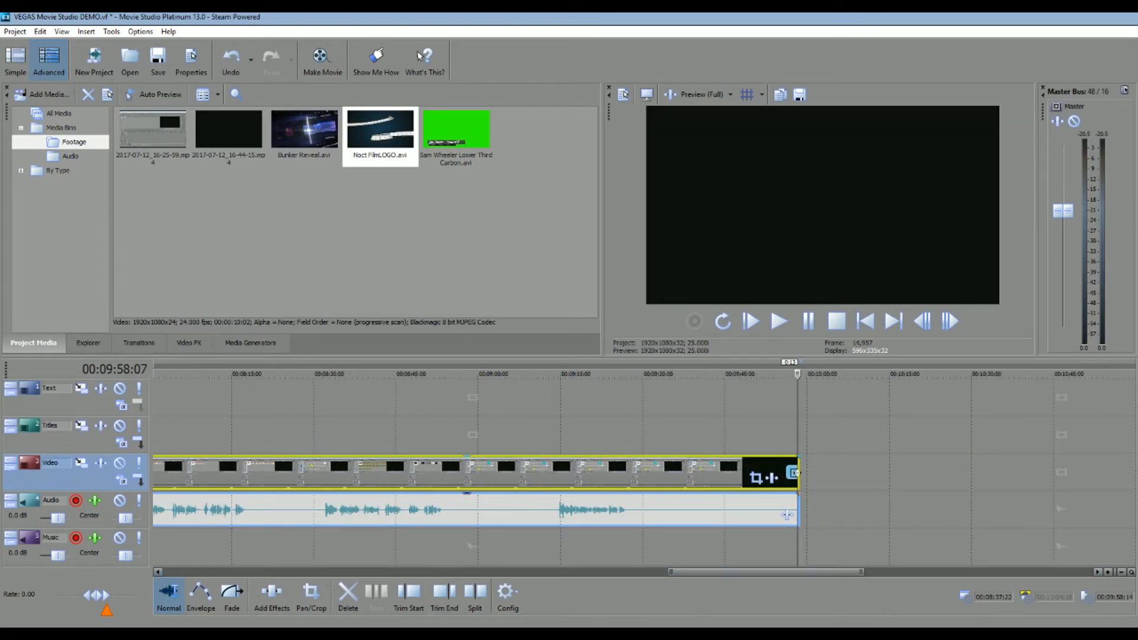
left_click_drag(794, 472, 638, 473)
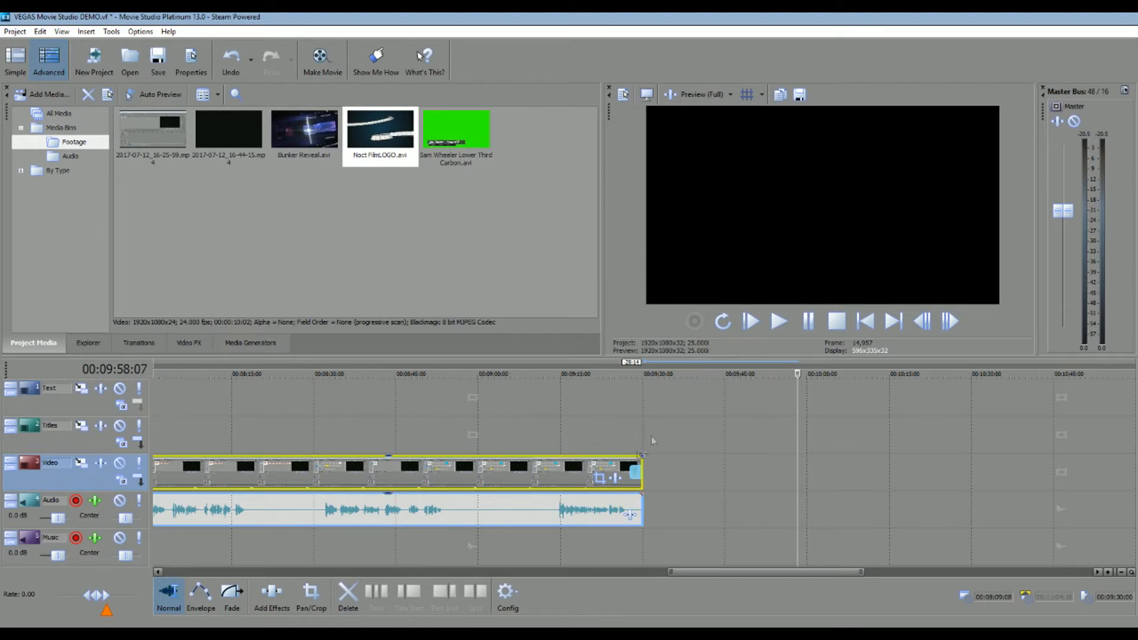
- Place Bunker Reveal.avi on the Titles track directly after the end of the second screen recording
left_click(298, 135)
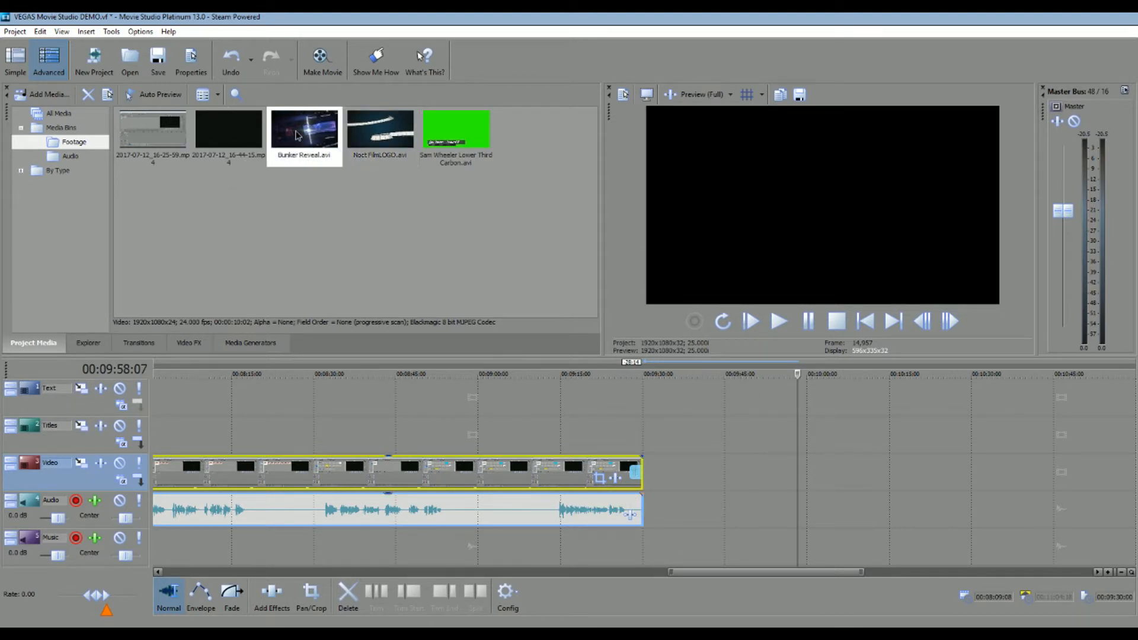
left_click_drag(297, 135, 652, 443)
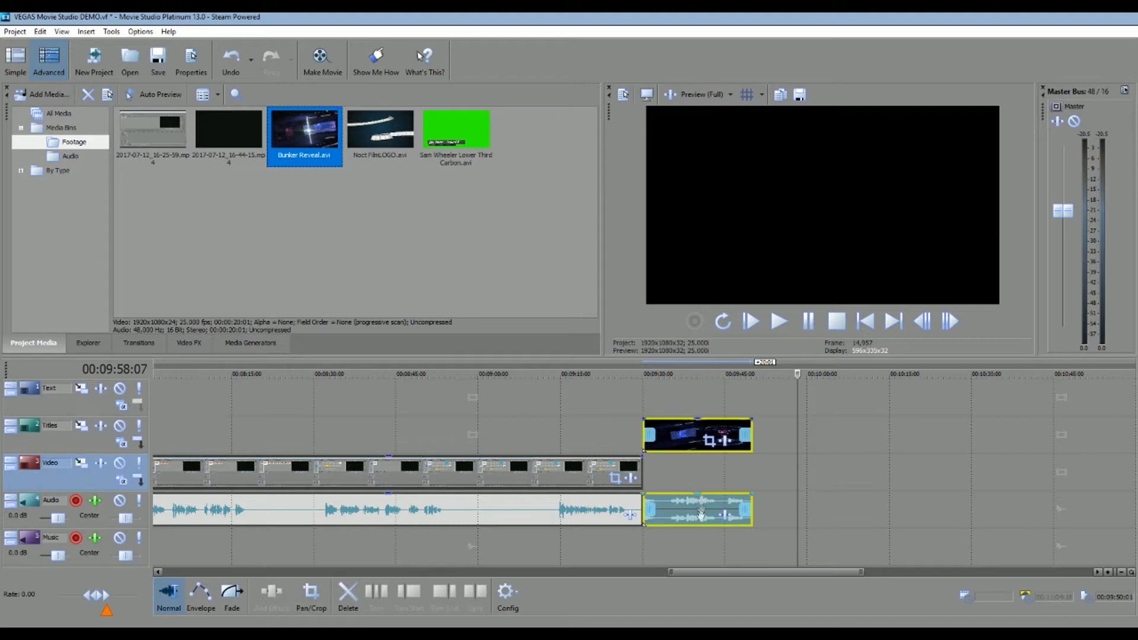
- Insert a new audio track above the Audio track and move the audio of the Bunker Reveal clip onto it
left_click(581, 518)
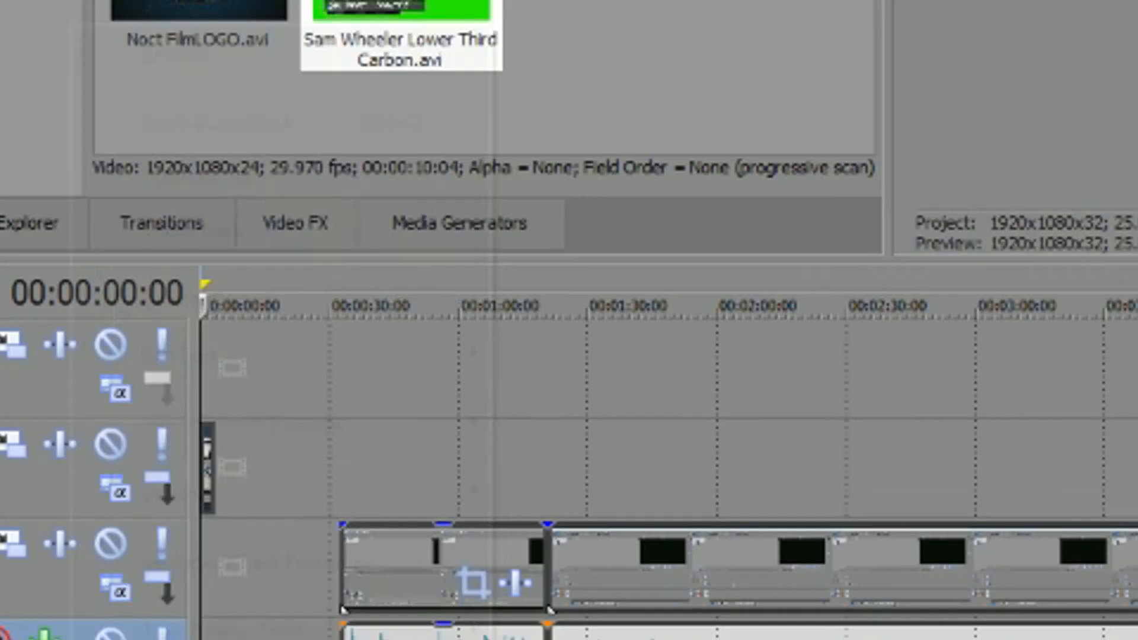
right_click(70, 593)
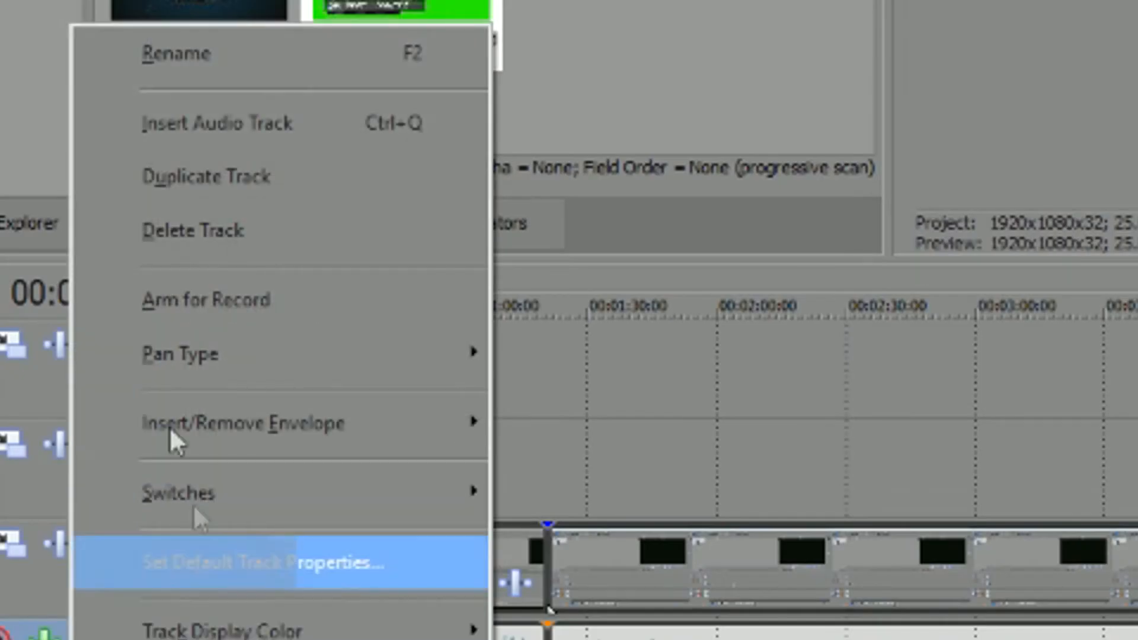
left_click(218, 130)
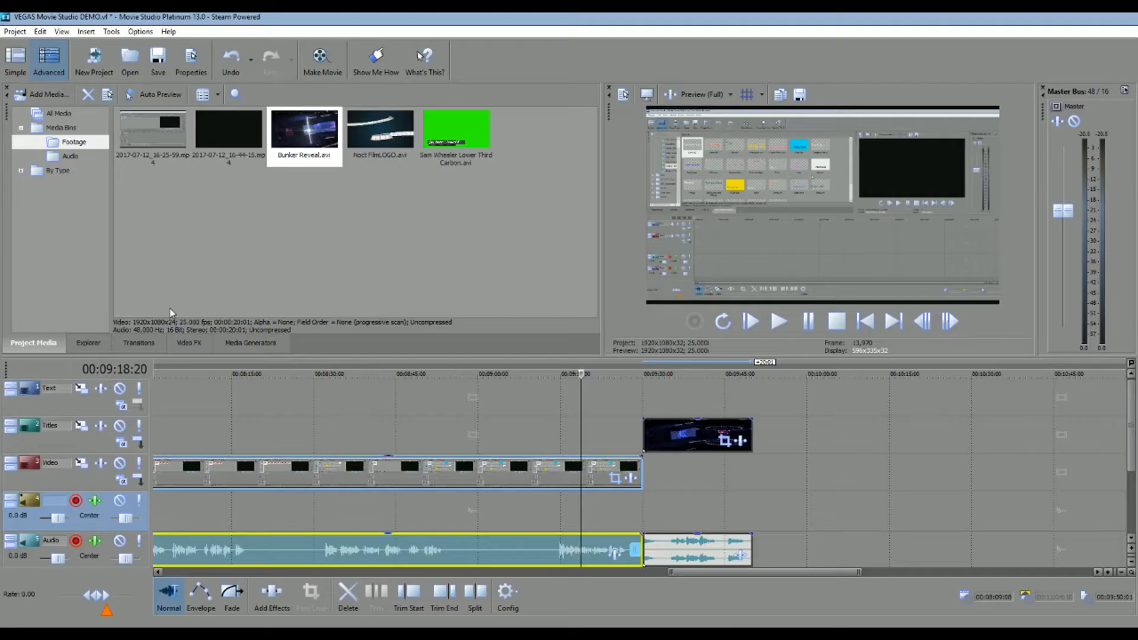
left_click(680, 555)
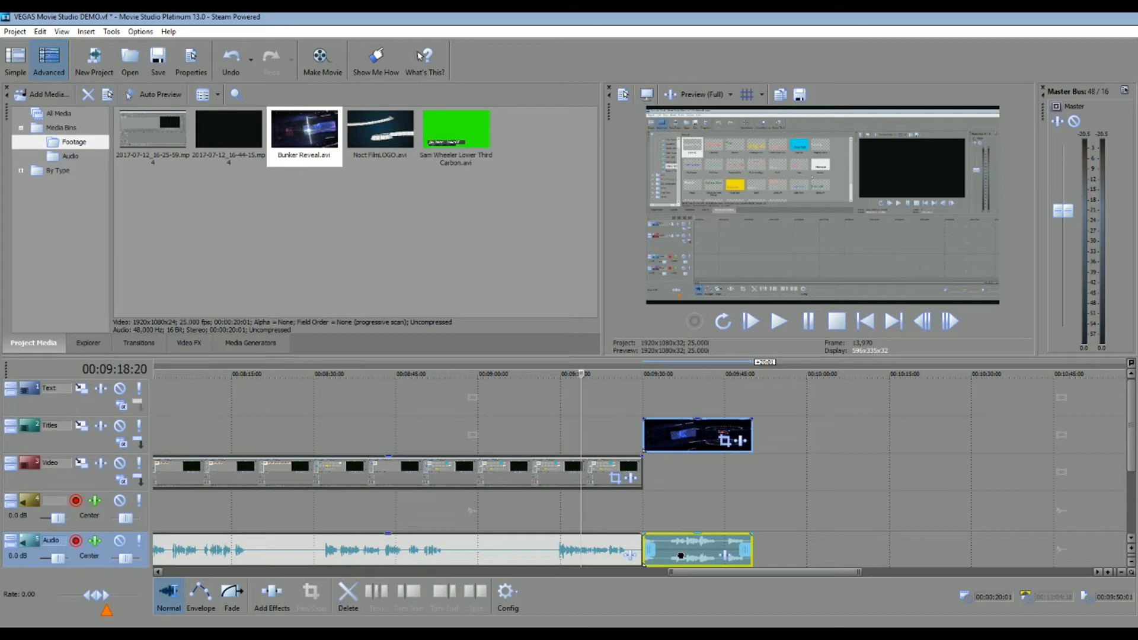
left_click_drag(680, 555, 681, 515)
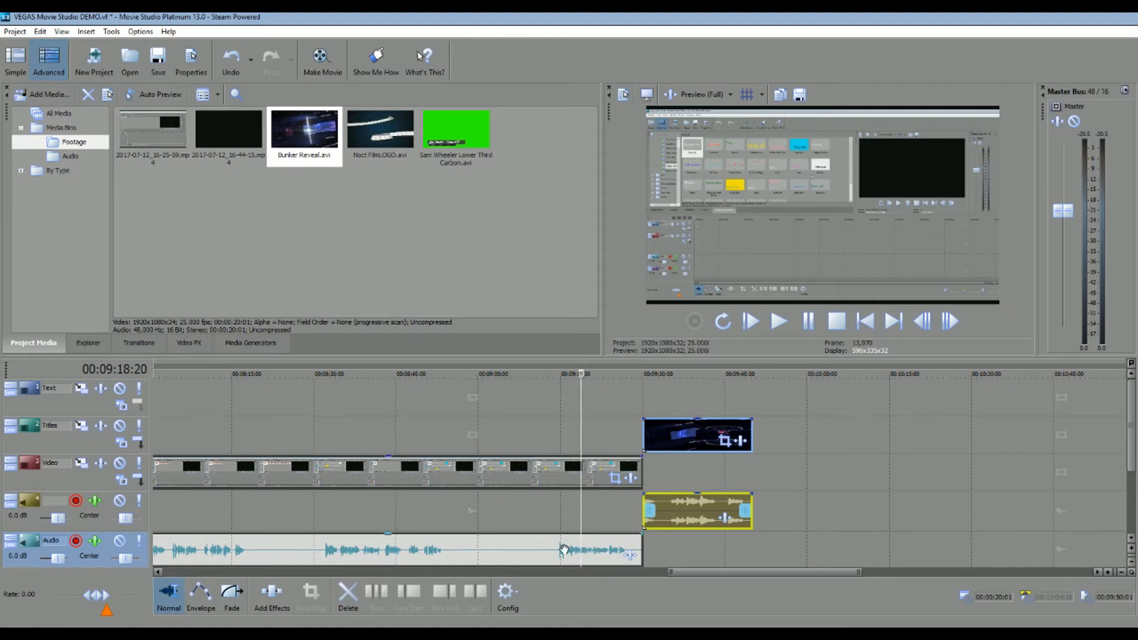
- Import the song U_Make_Me_Feel from the Youtube Music folder into the Audio media bin
left_click_drag(797, 572, 278, 573)
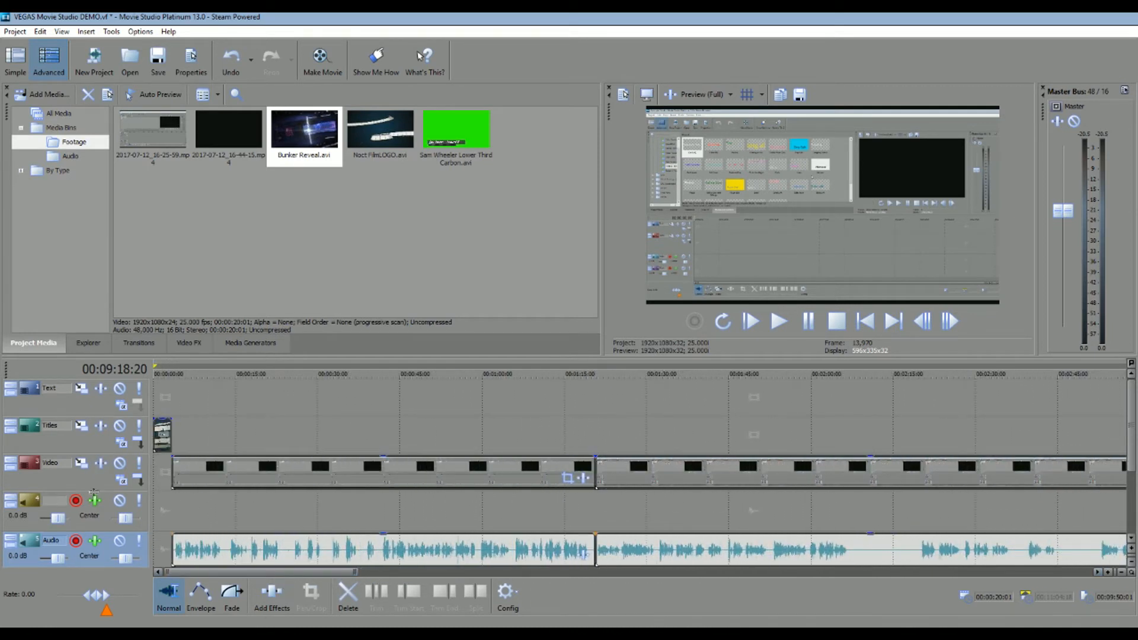
scroll(1134, 460, "down", 2)
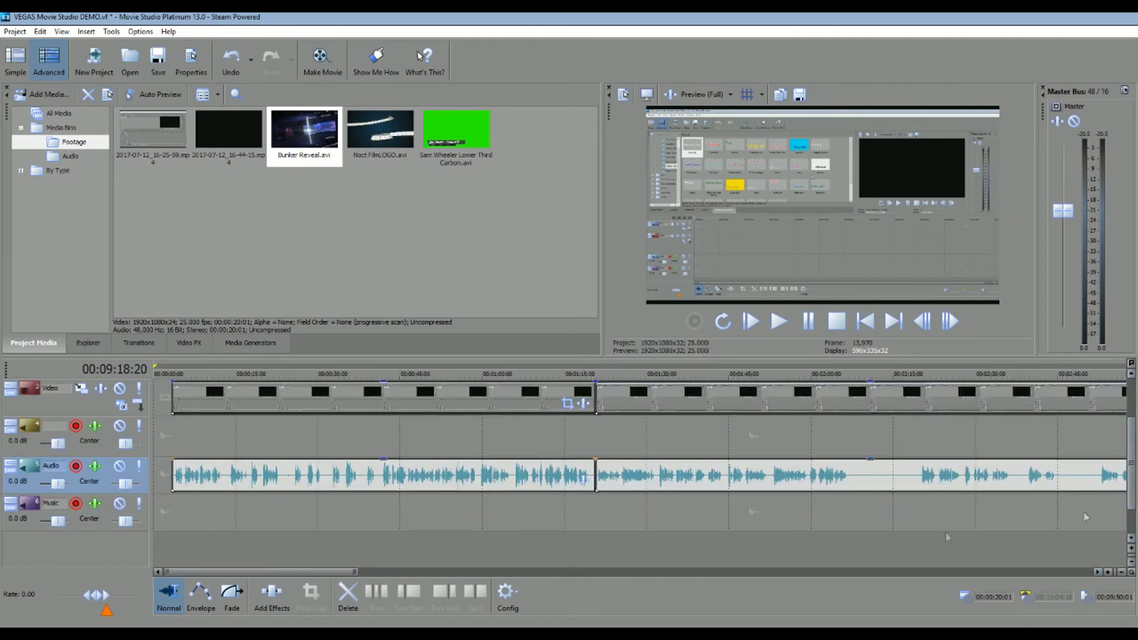
left_click(107, 513)
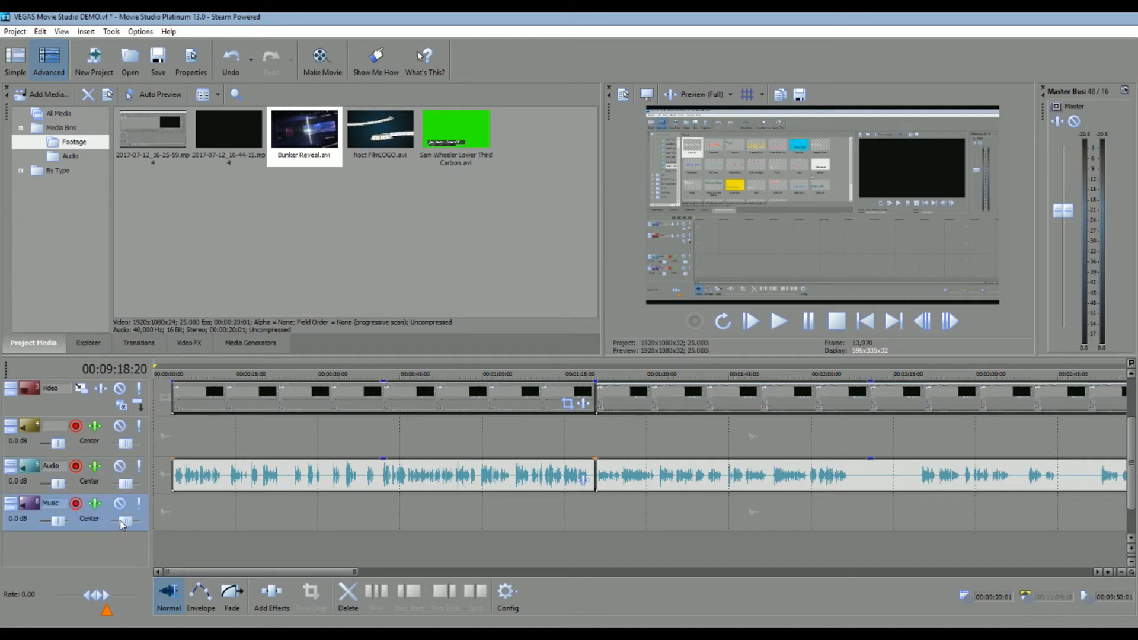
left_click(163, 257)
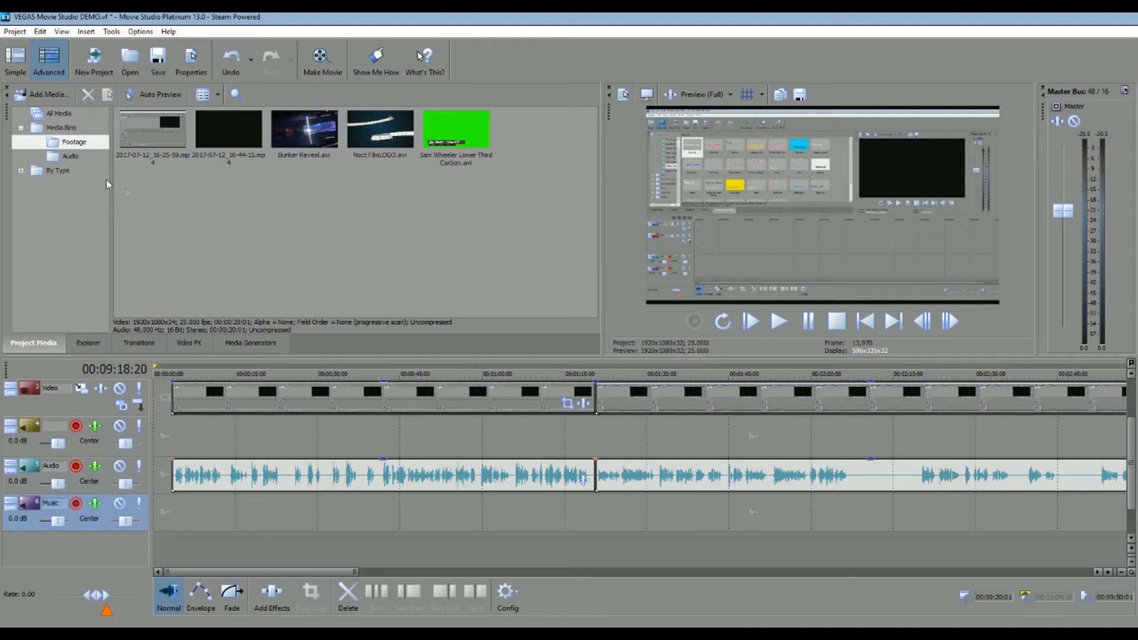
left_click(56, 158)
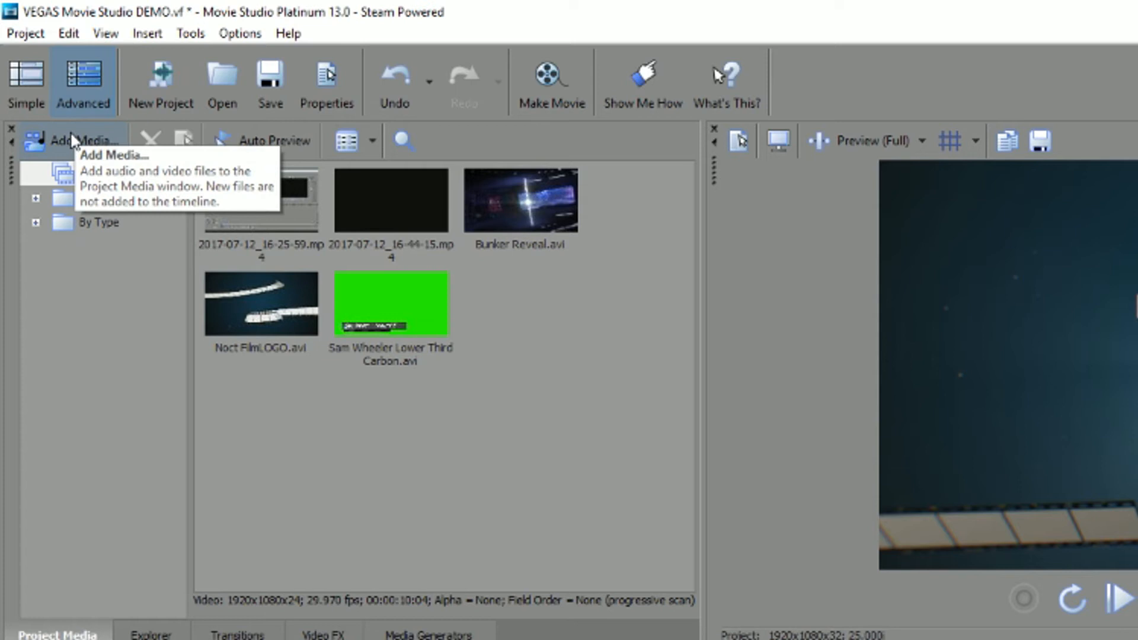
left_click(34, 93)
scroll(318, 385, "down", 2)
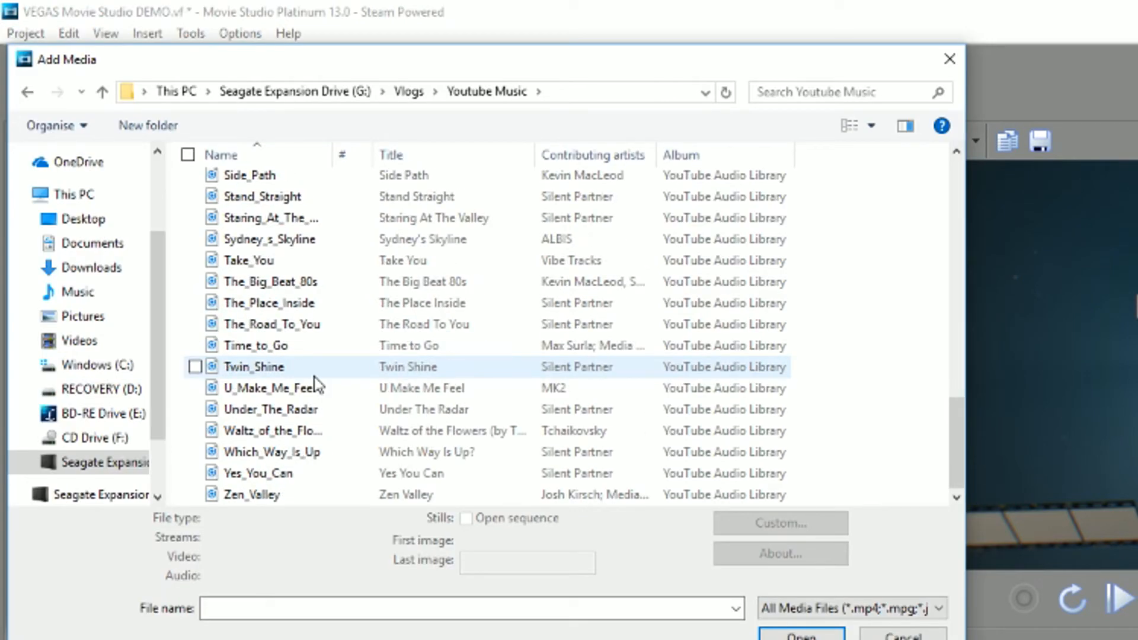
double_click(252, 391)
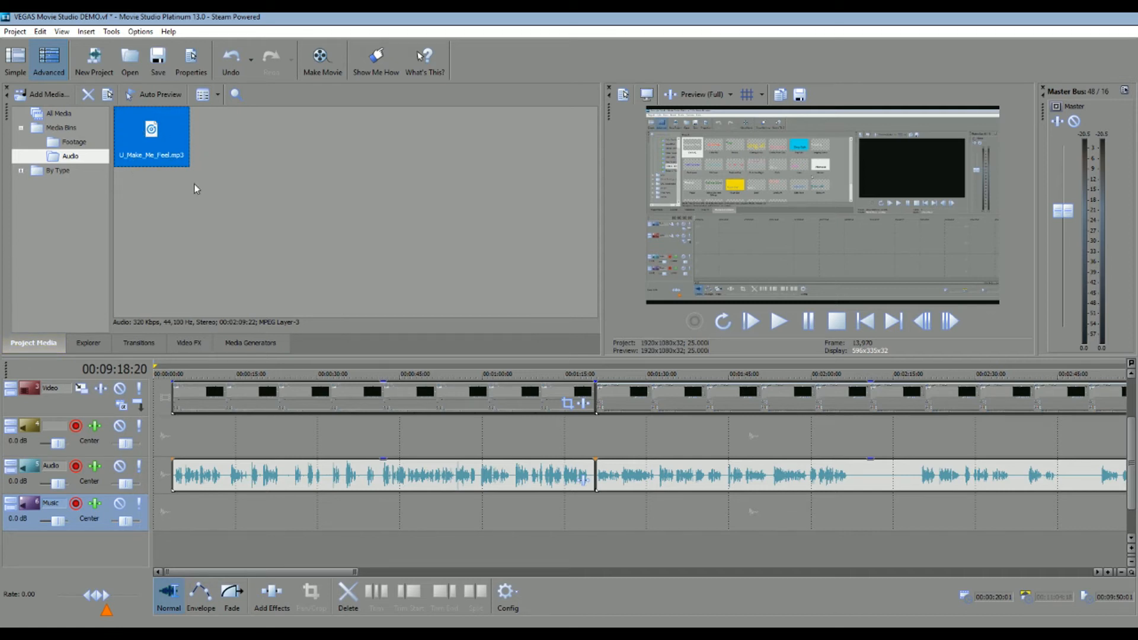
- Place U_Make_Me_Feel.mp3 on the Music track at the very start of the timeline
left_click(153, 235)
left_click(155, 135)
left_click_drag(157, 135, 157, 510)
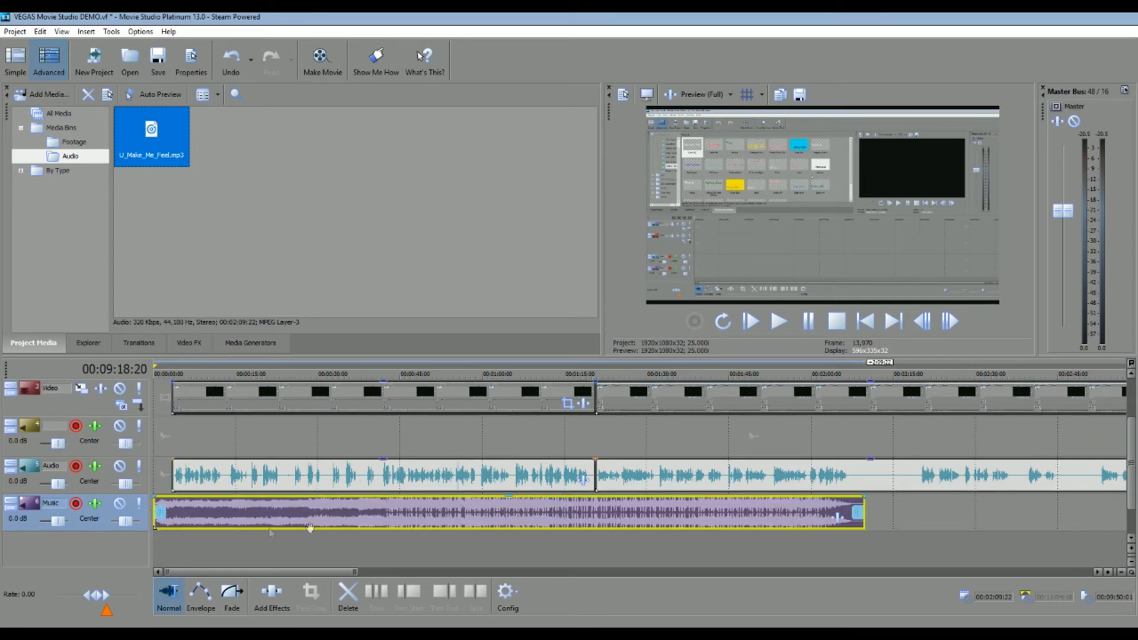
- Split the music at 00:00:03:20 and extend the start of the second part back by one second to crossfade it with the first
scroll(177, 499, "up", 1)
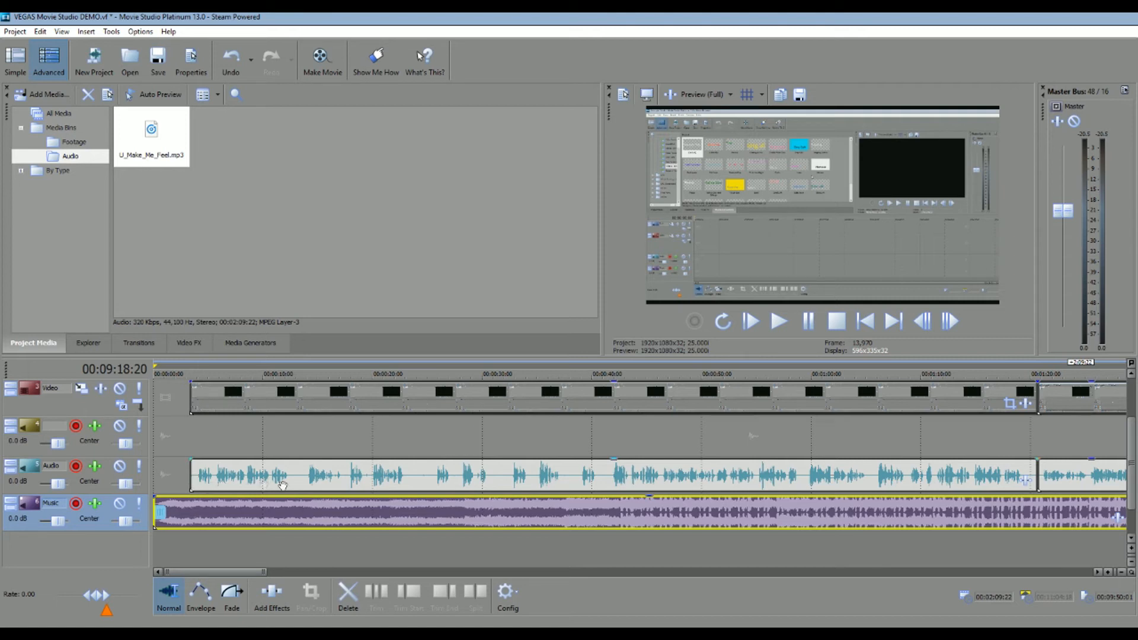
left_click(194, 508)
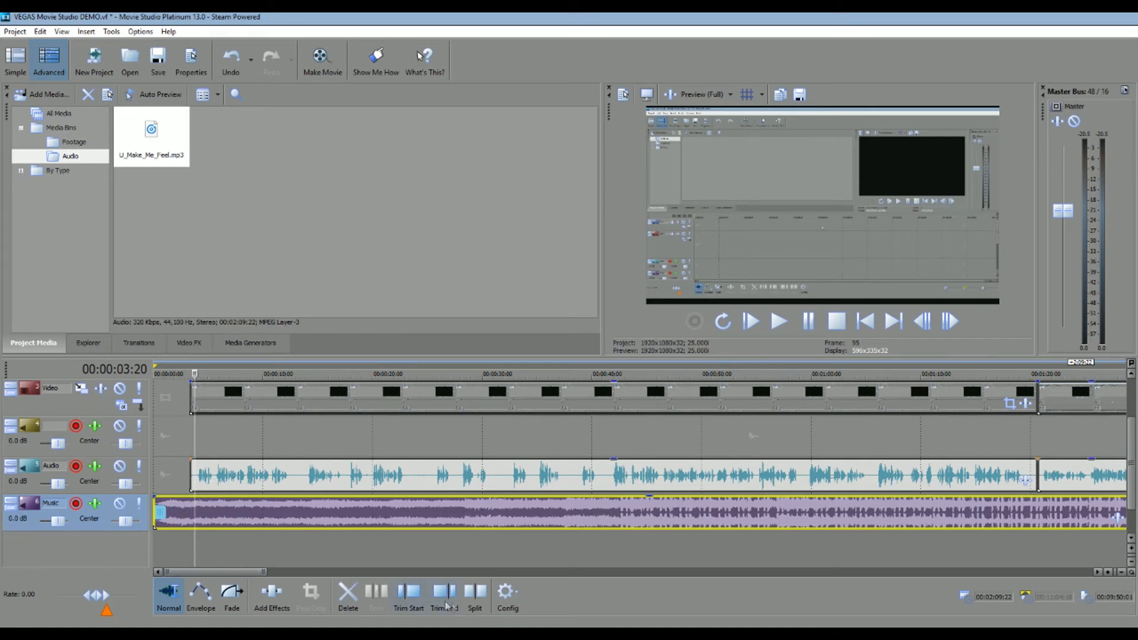
left_click(480, 597)
left_click(198, 513)
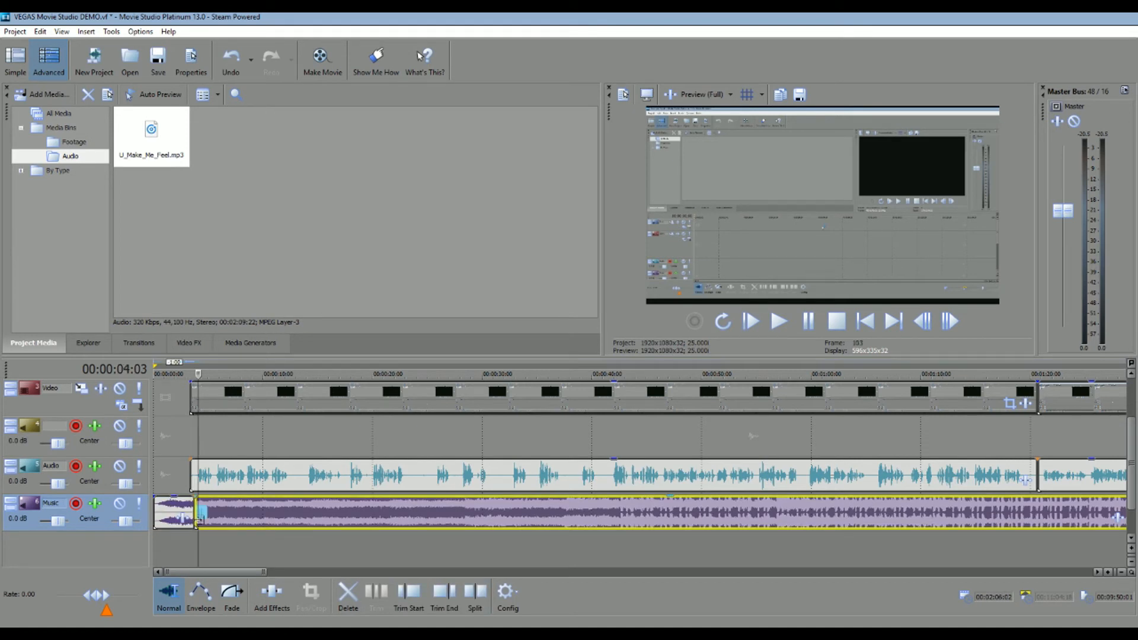
left_click_drag(198, 513, 188, 513)
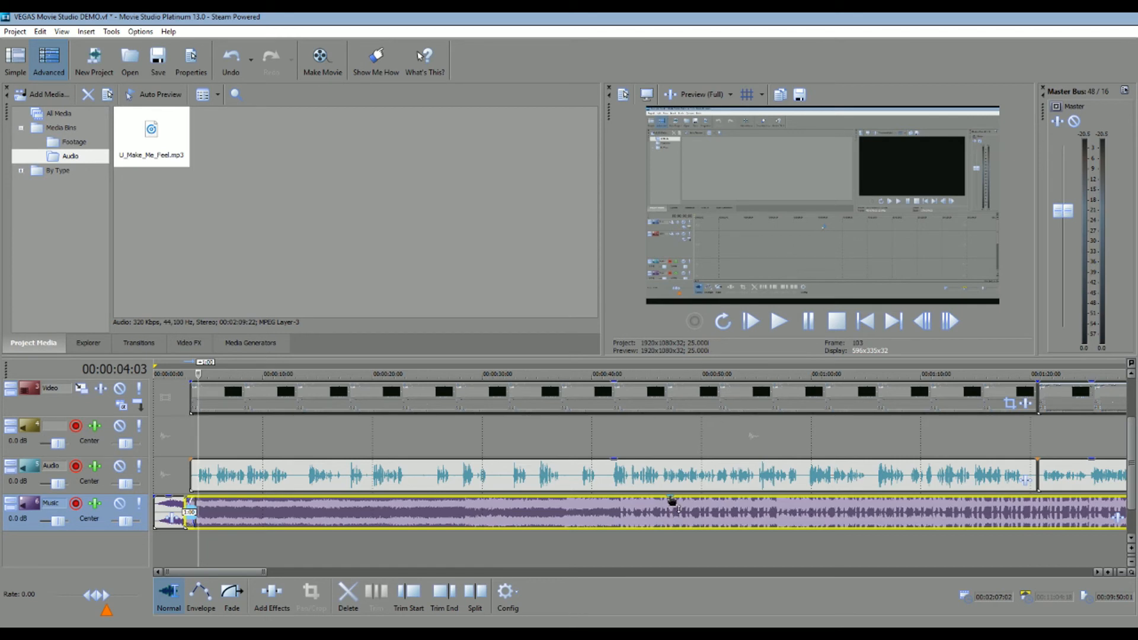
- Lower the volume of the music after the crossfade to a quiet background level, and play the project from the start
left_click_drag(672, 501, 673, 529)
left_click(187, 431)
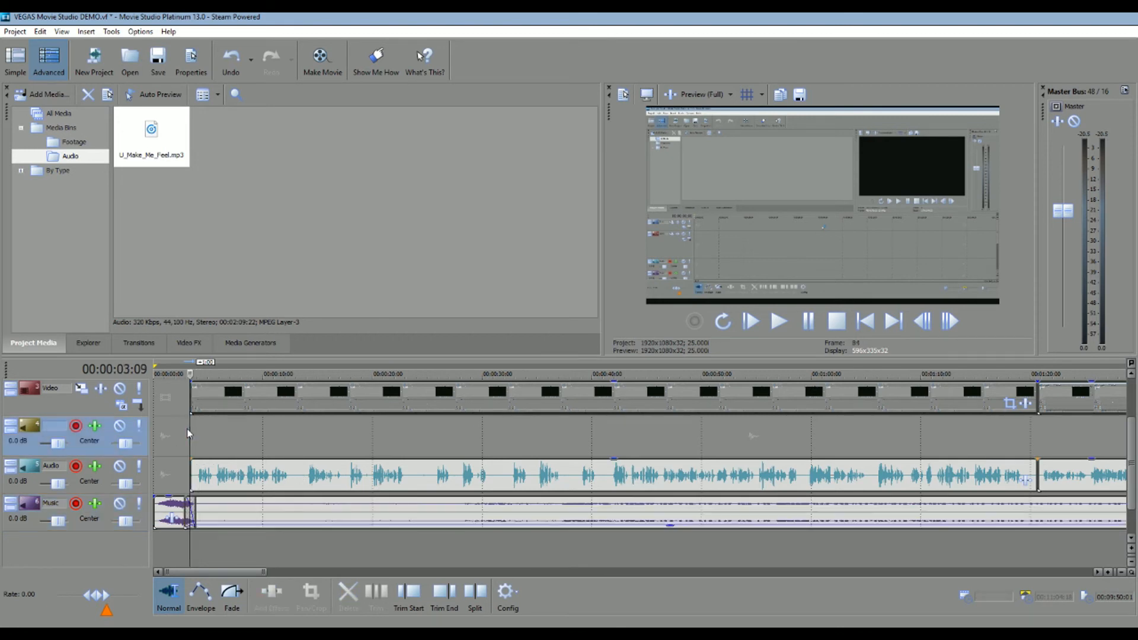
left_click(183, 429)
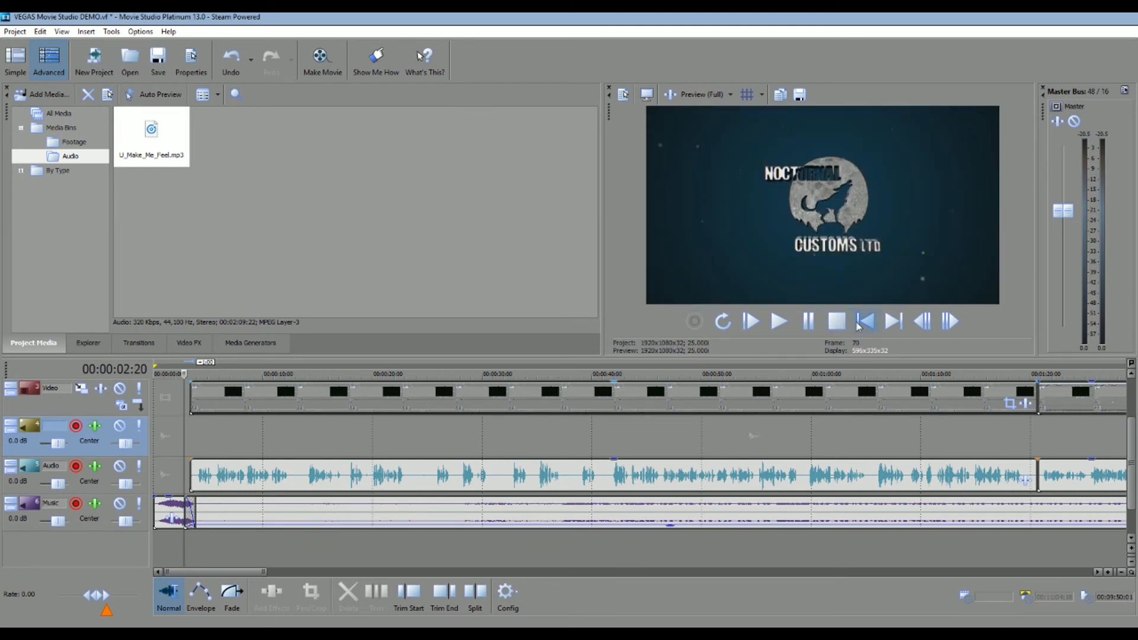
left_click(864, 322)
left_click(783, 322)
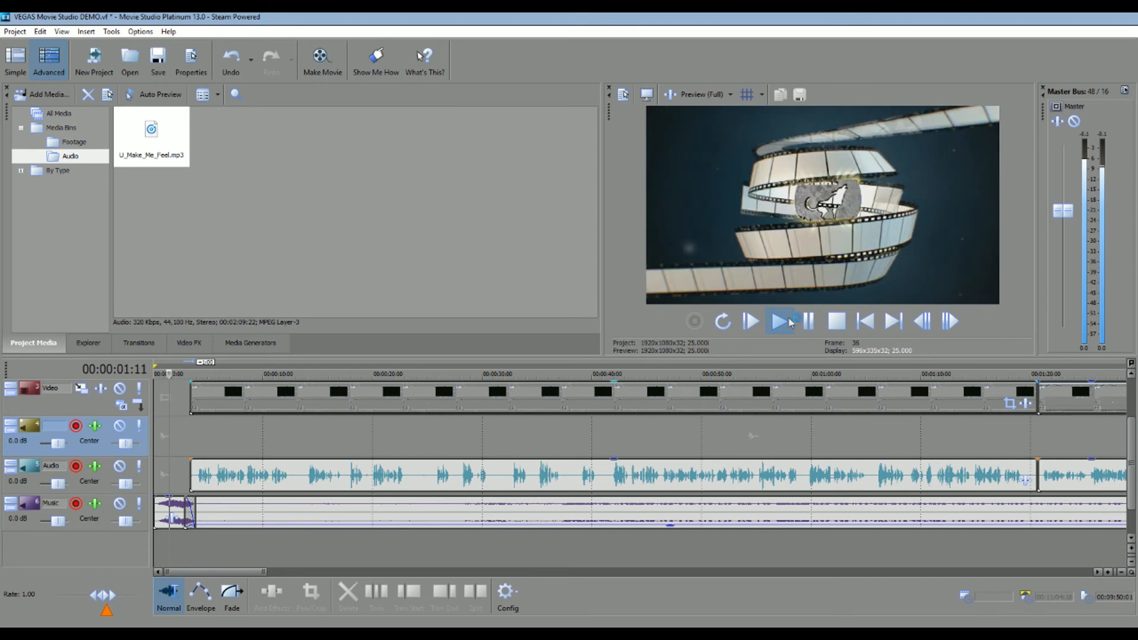